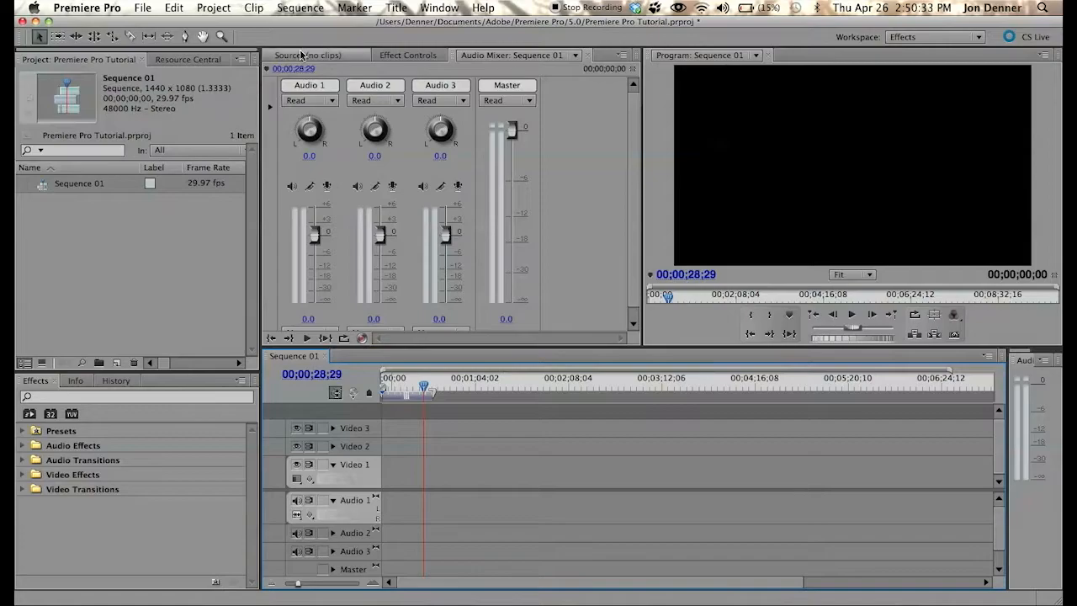
Return the playhead to the start of Sequence 01 and clear the work area bar from its timeline.
click(393, 384)
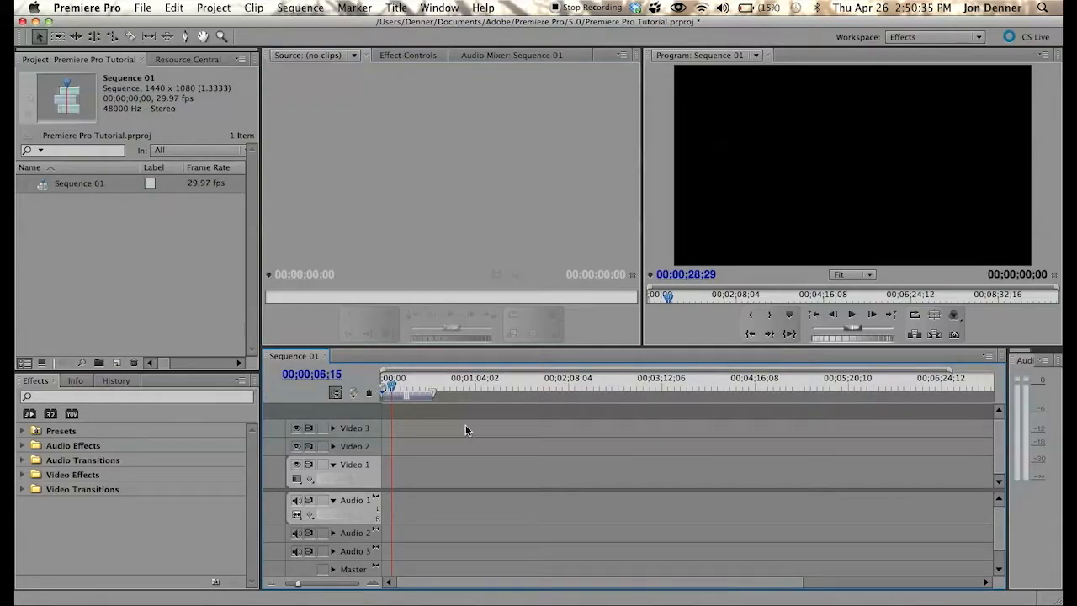
key(Home)
drag(425, 396, 290, 393)
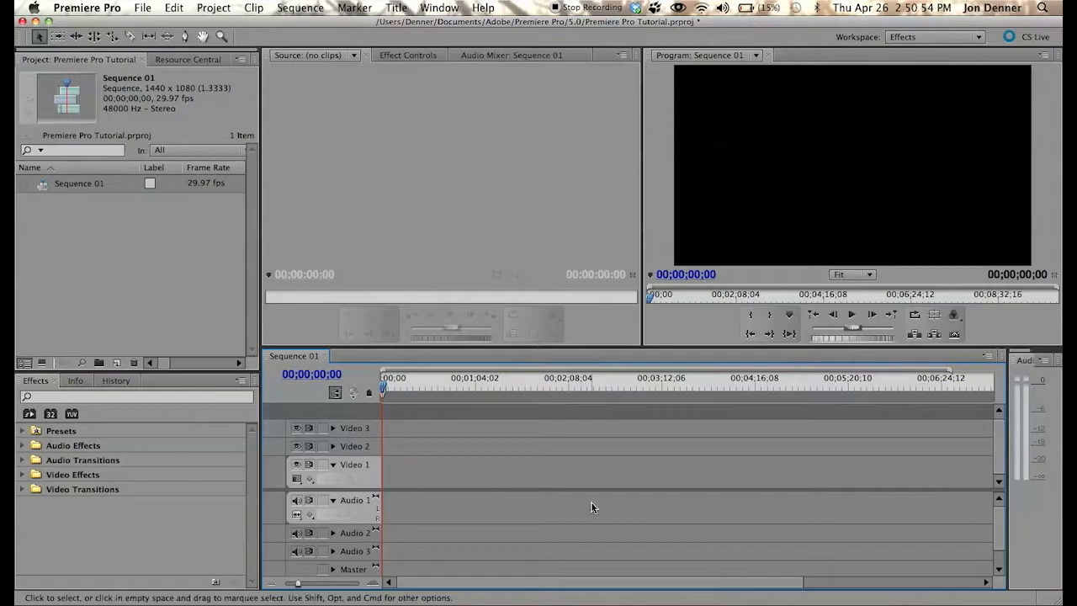
Examine the Program and Source monitors, the Effect Controls and the Audio Mixer for Sequence 01.
click(658, 113)
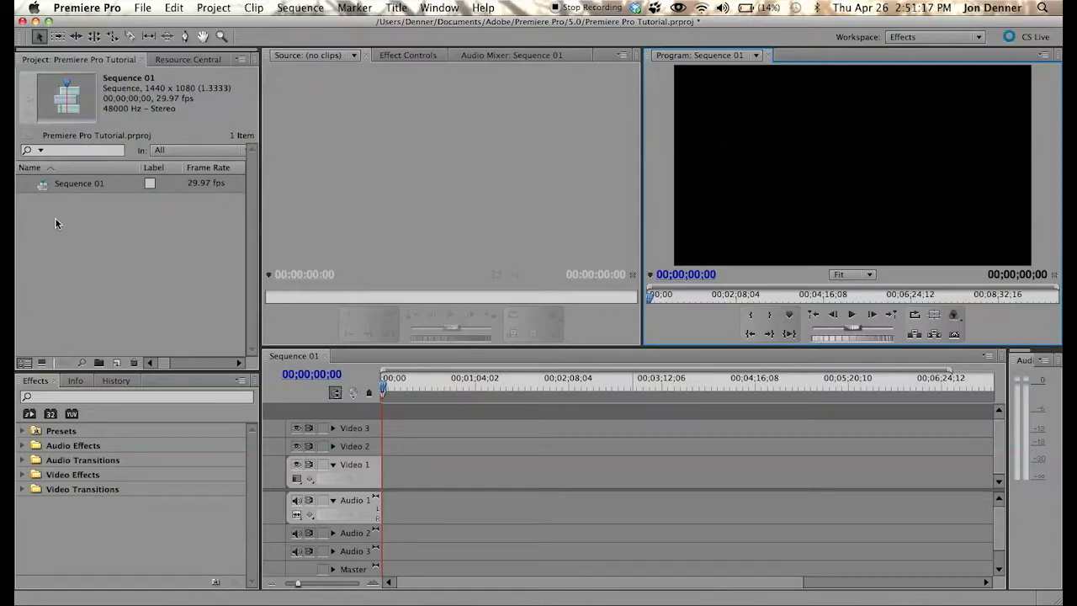
click(336, 55)
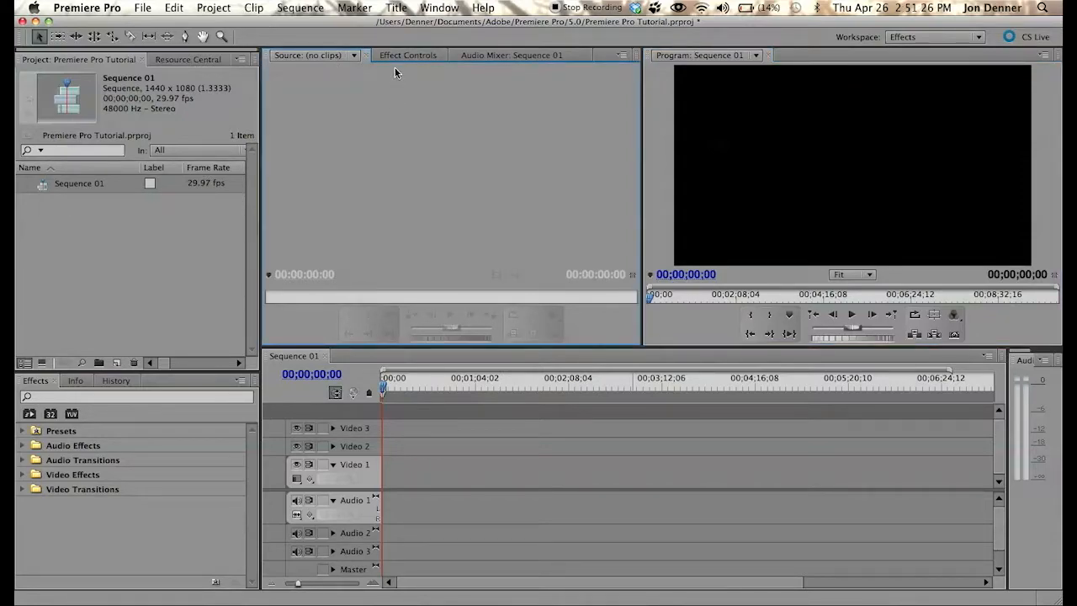
click(405, 56)
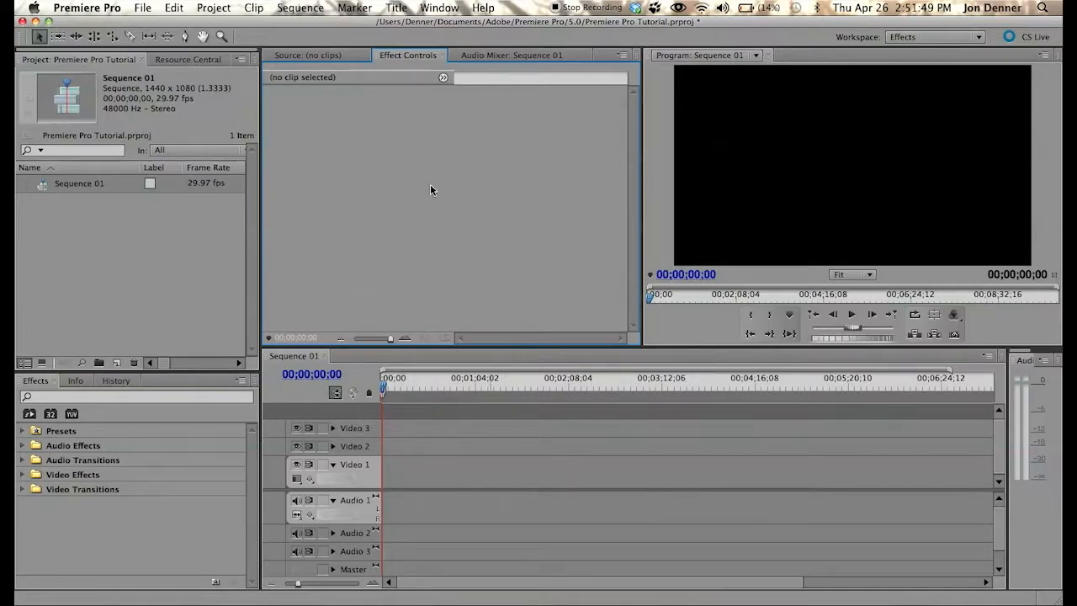
click(493, 56)
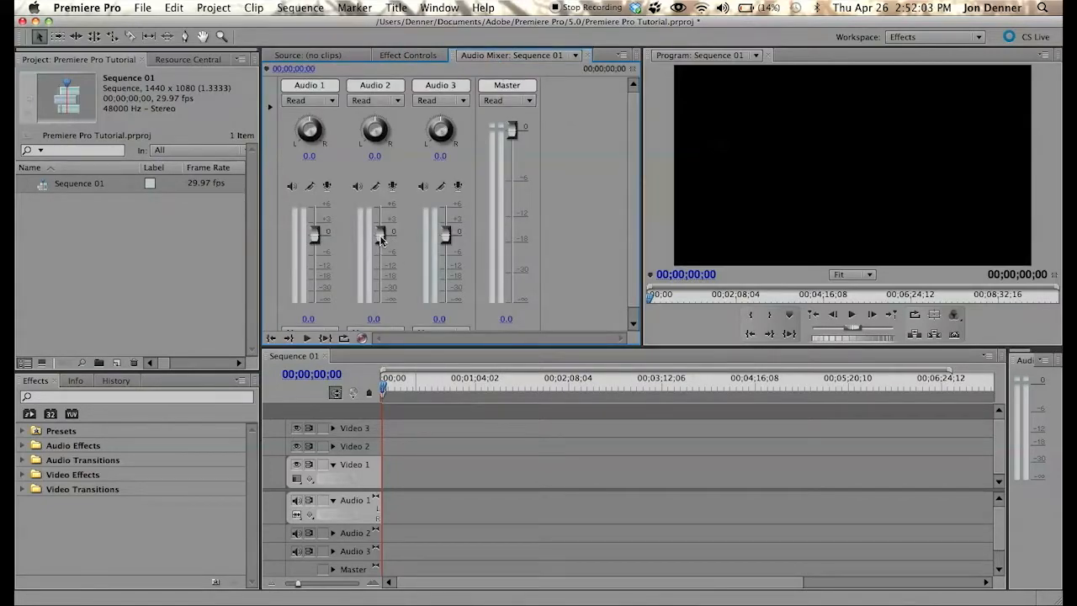
Lower the Audio 2 volume fader in the Audio Mixer and reset its level to 0.
mouse_move(380, 240)
mouse_down()
mouse_move(380, 208)
mouse_move(379, 343)
mouse_move(380, 253)
mouse_up()
click(373, 319)
text(0)
key(Return)
Examine the project bin and the contents of the Video Transitions, Video Effects, Audio Effects and Presets effect folders.
click(135, 243)
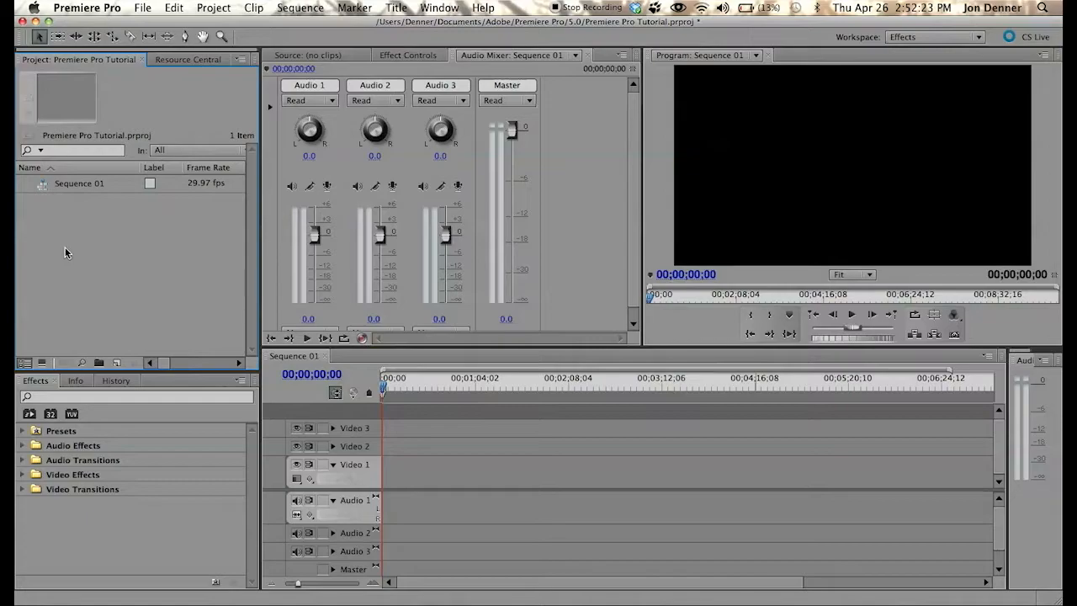
click(79, 517)
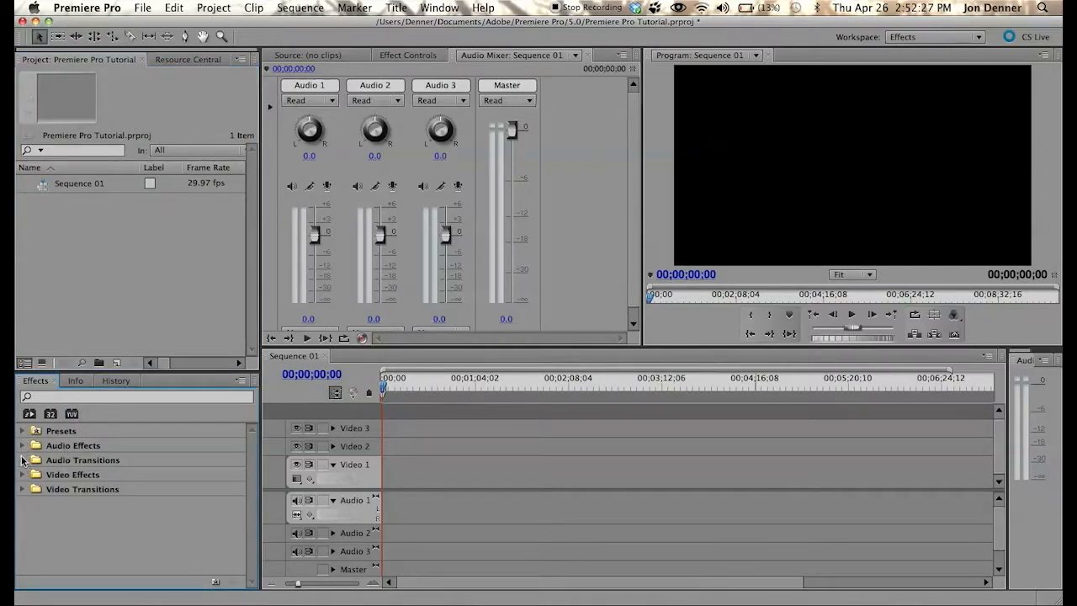
click(22, 490)
click(22, 490)
click(22, 476)
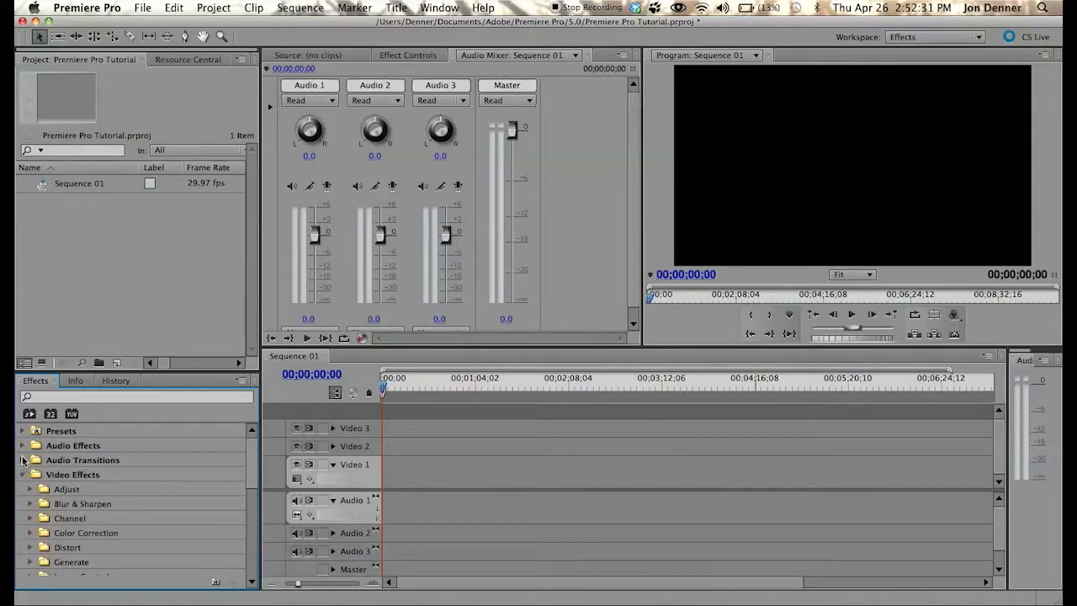
click(22, 475)
click(23, 446)
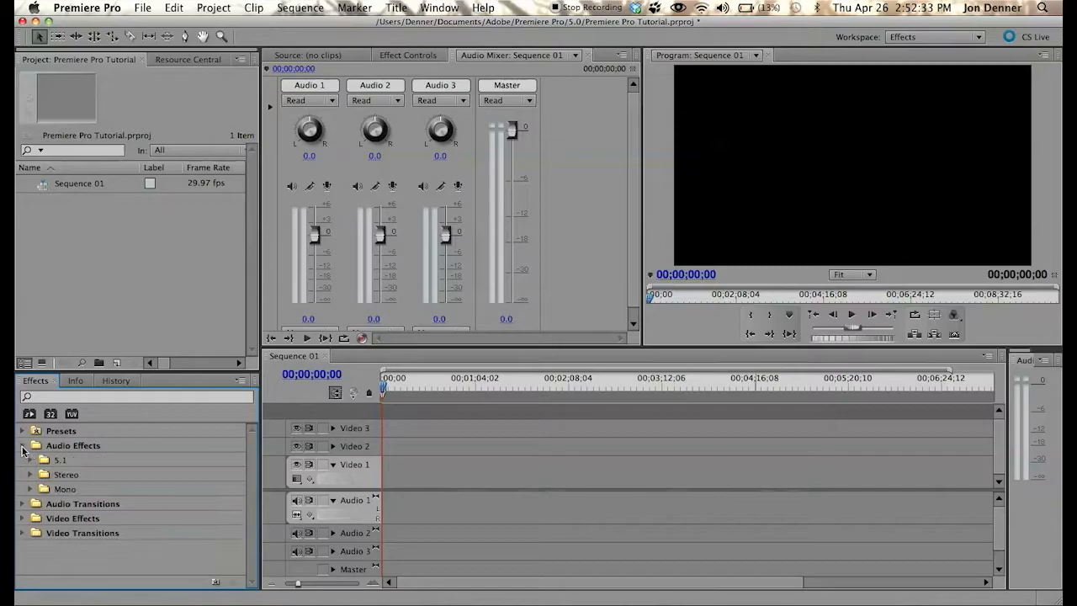
click(23, 446)
click(22, 430)
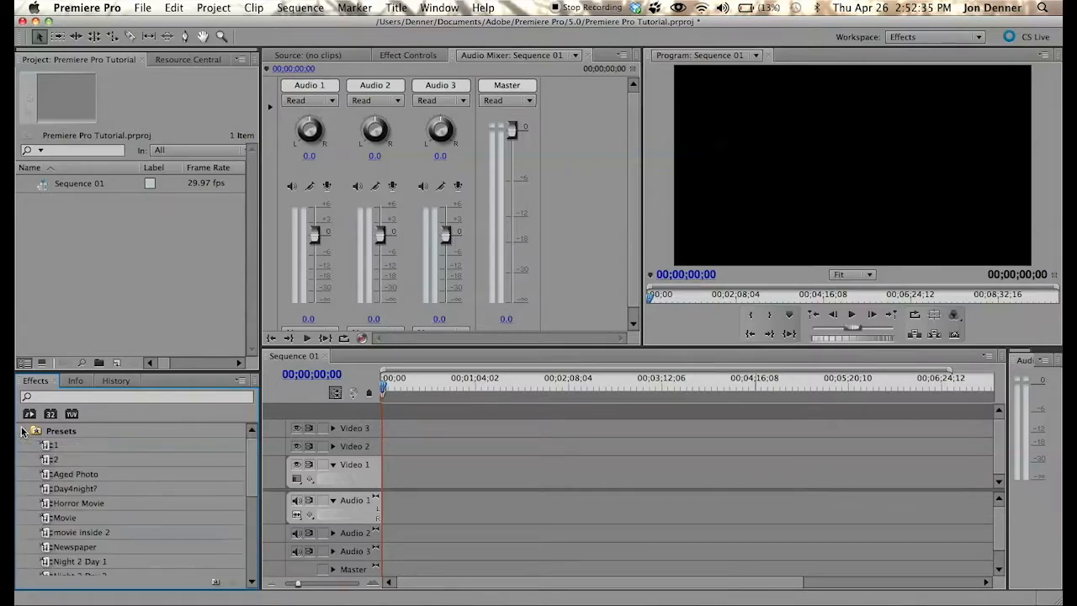
click(23, 431)
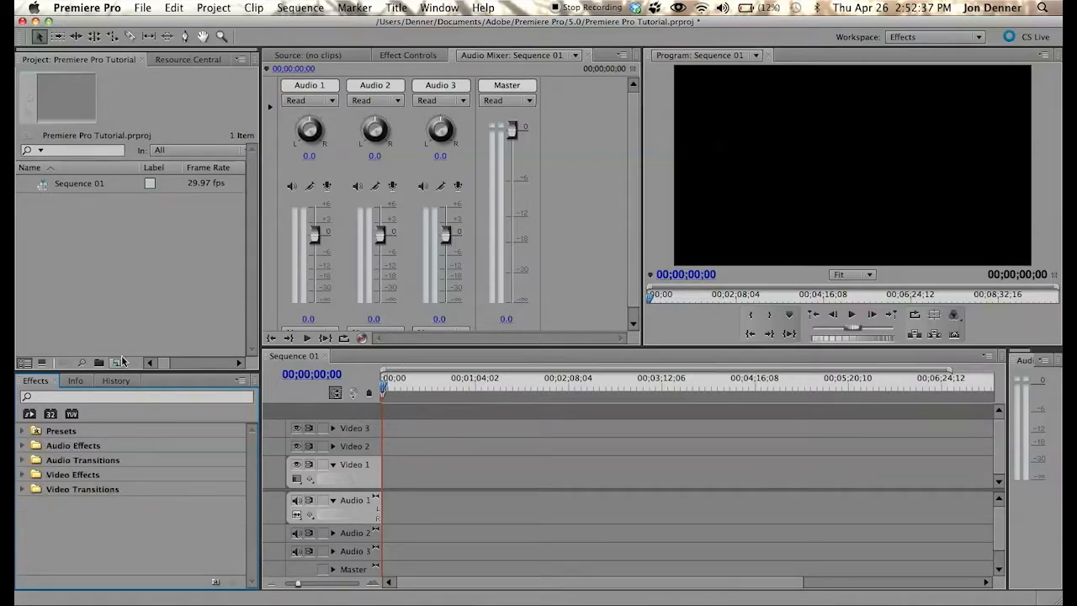
Examine the sequence Info and the edit History, and return to the Effects list.
click(76, 382)
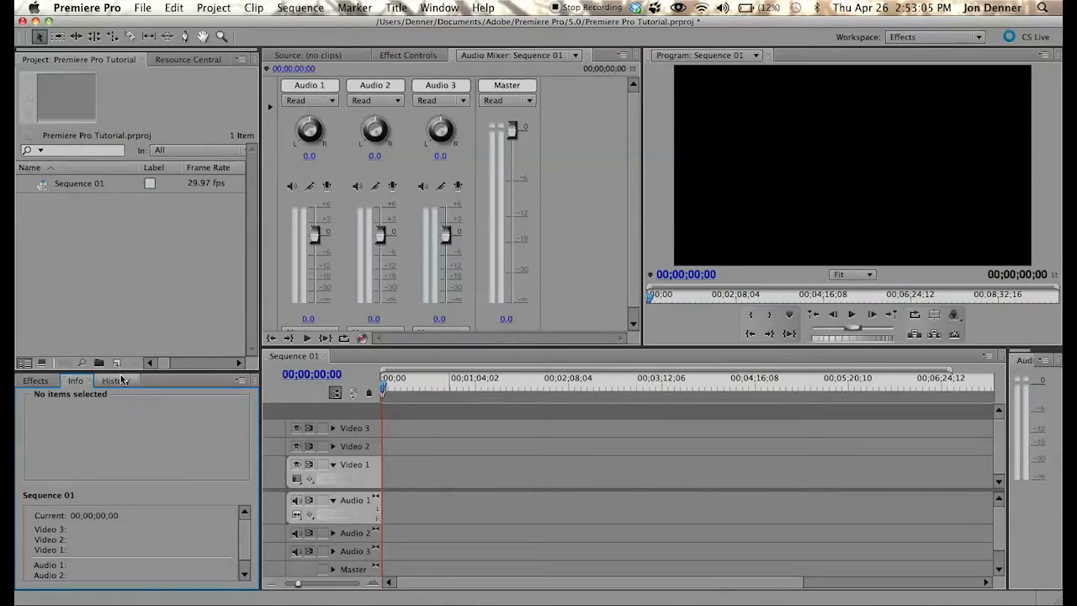
click(117, 380)
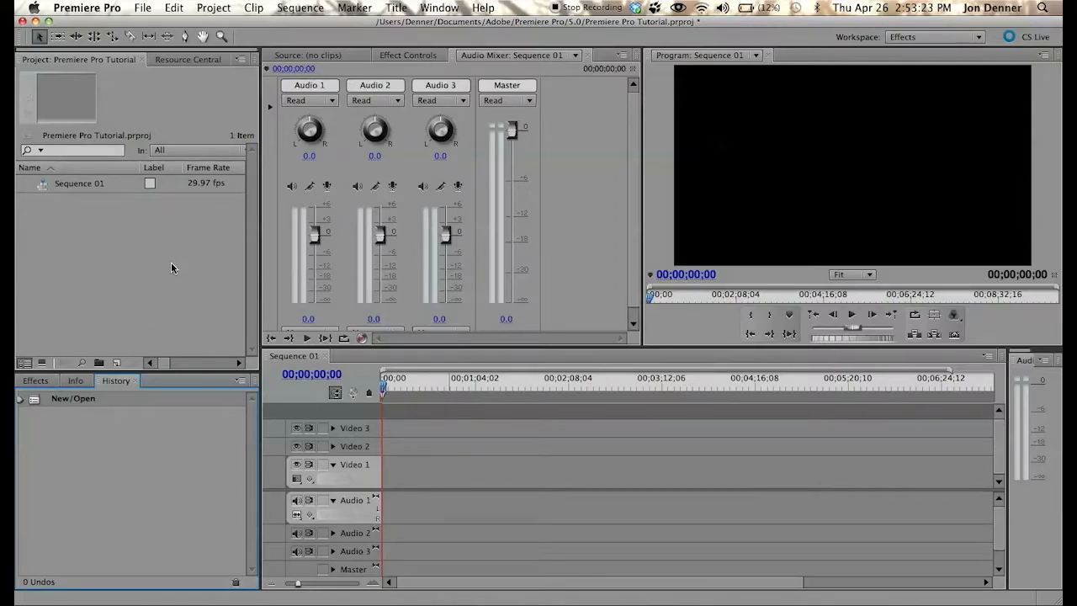
click(47, 377)
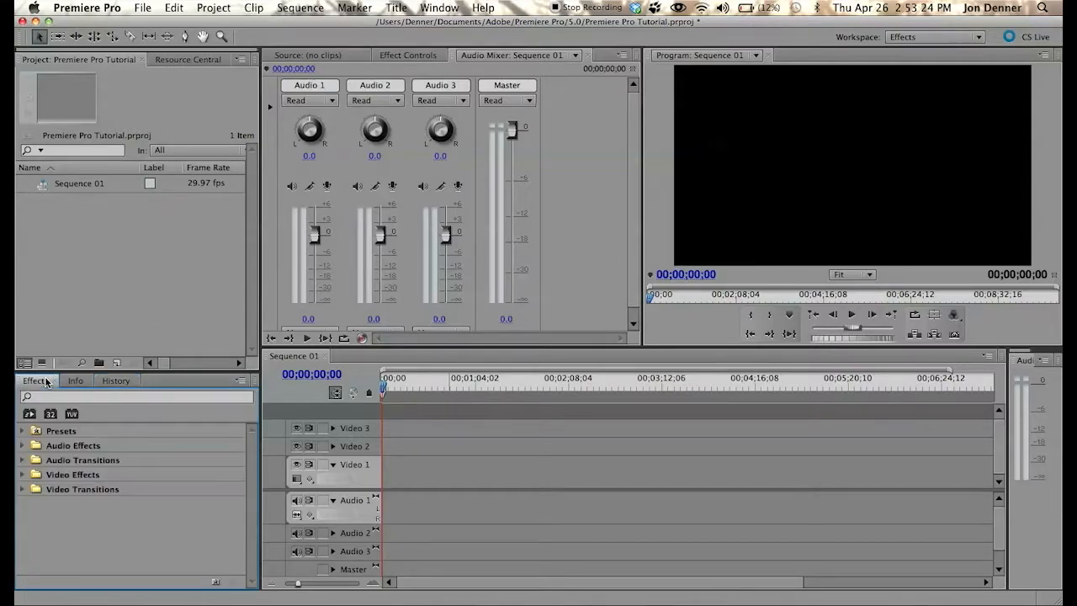
Import the clips HDV_0485.MP4 through HDV_0502.MP4 from the Hotdog Heist folder into the project.
double_click(76, 292)
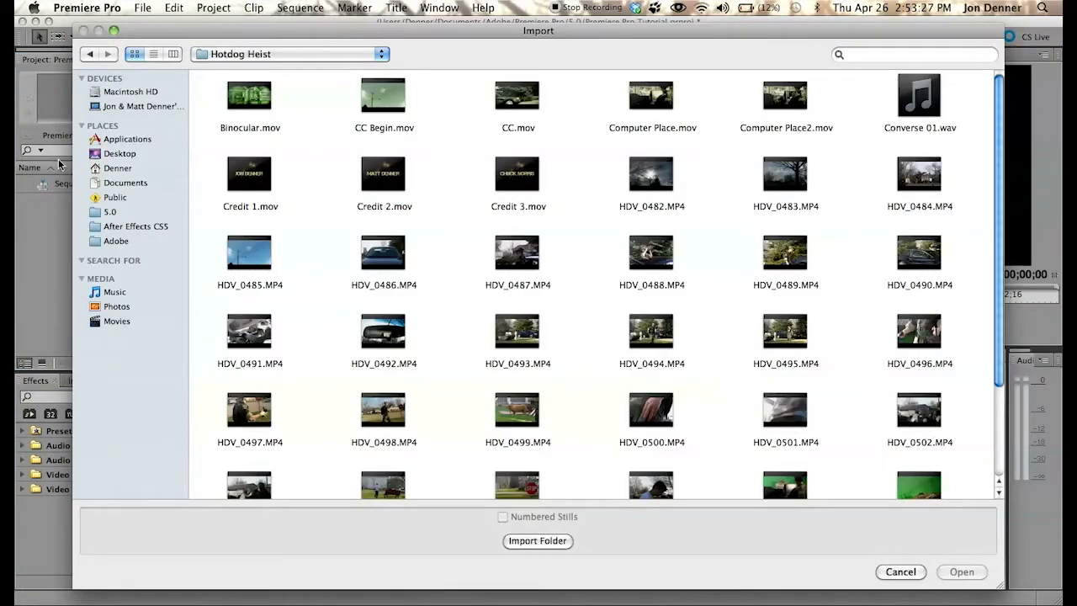
click(899, 571)
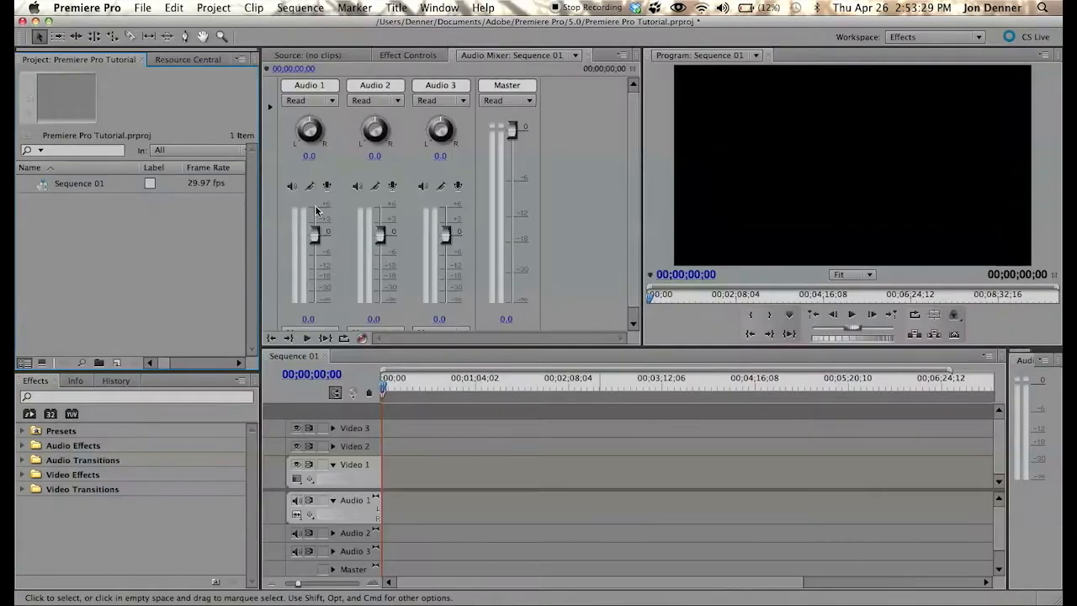
click(143, 7)
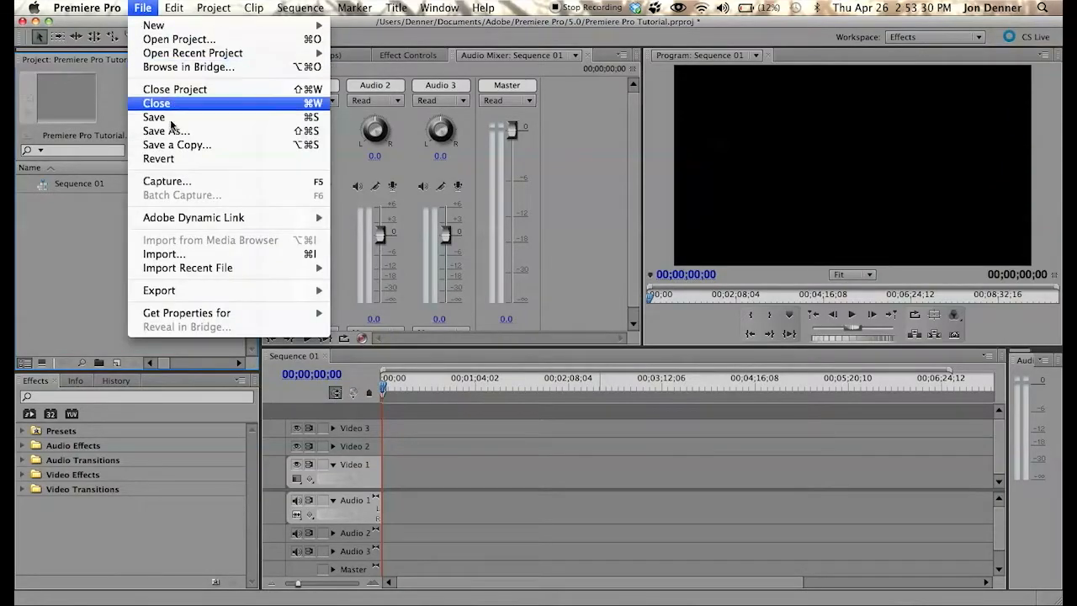
click(242, 254)
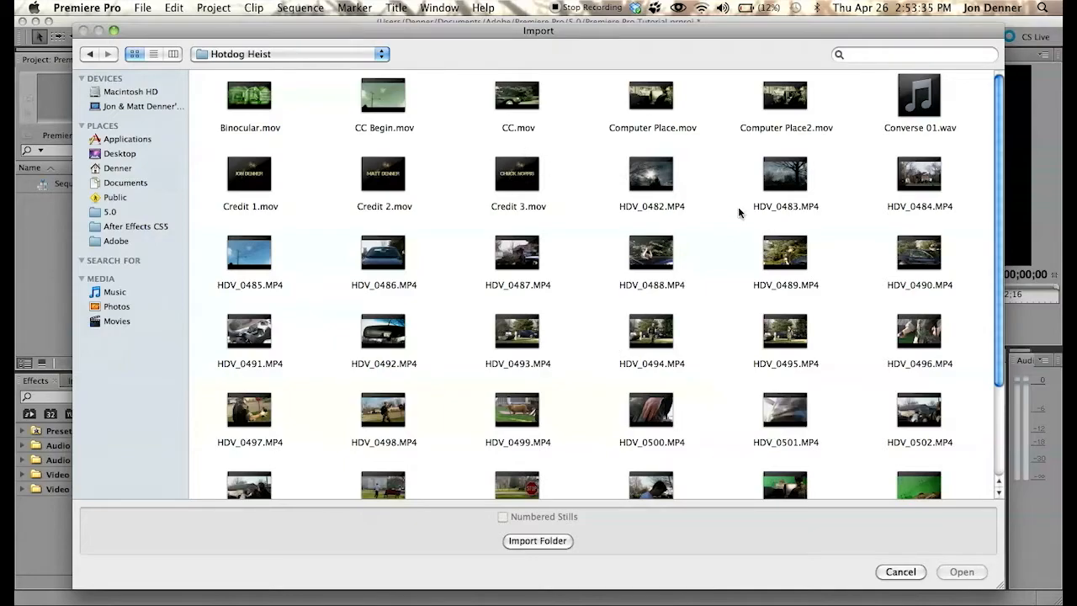
drag(602, 150, 954, 151)
click(954, 169)
click(922, 255)
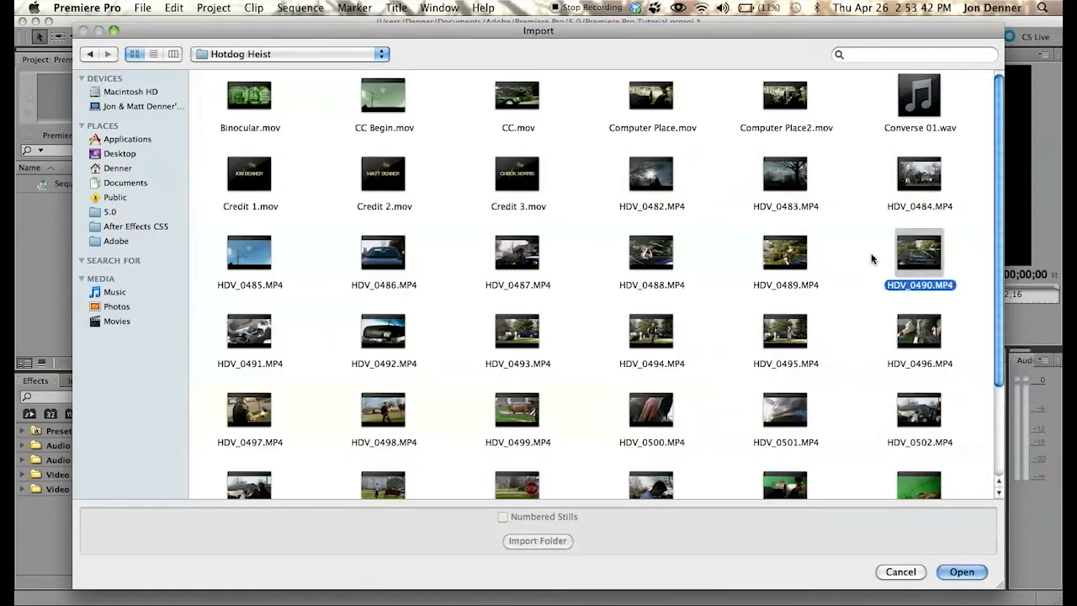
super+click(784, 262)
super+click(649, 266)
super+click(509, 267)
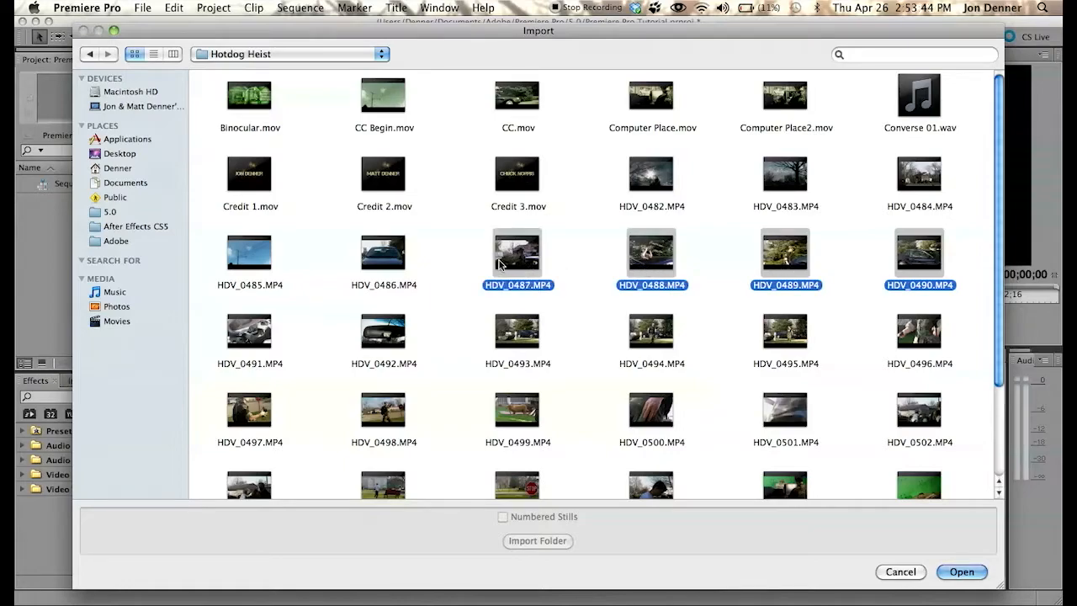
super+click(384, 264)
super+click(233, 260)
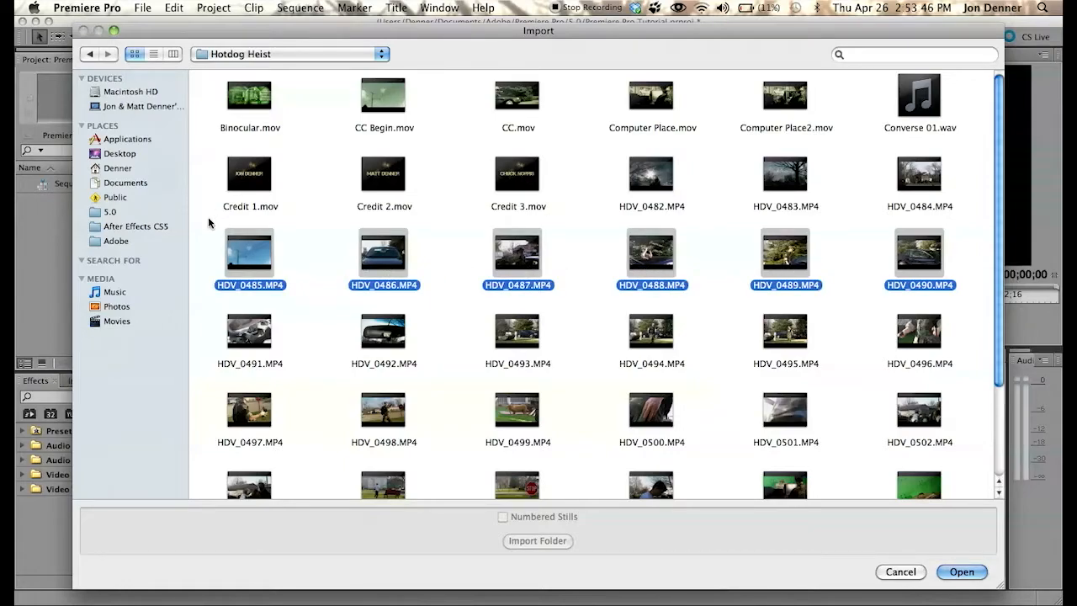
drag(208, 216, 408, 295)
drag(560, 338, 936, 435)
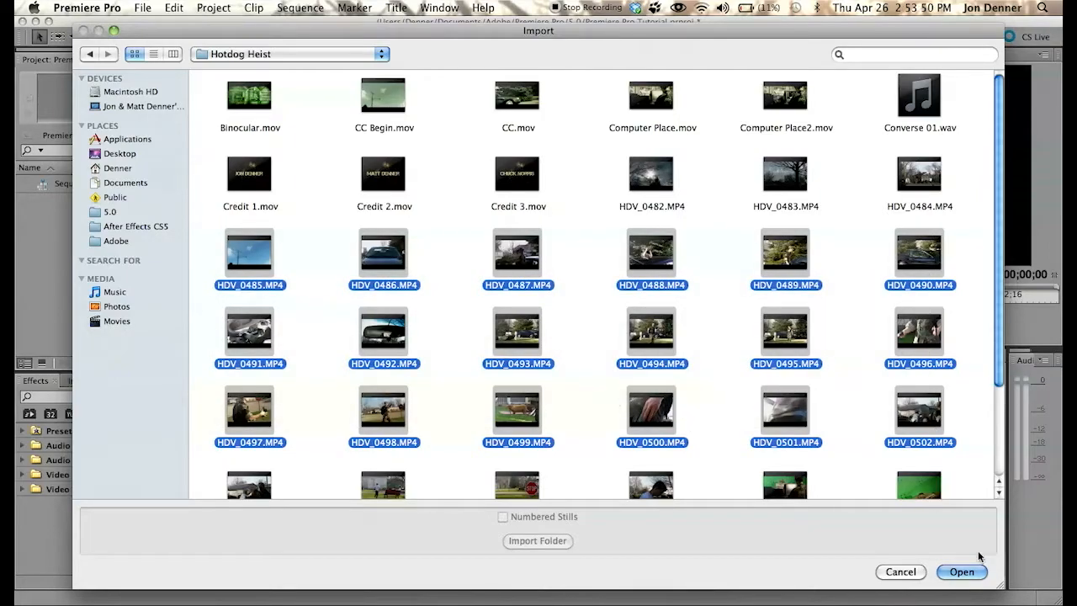
click(962, 571)
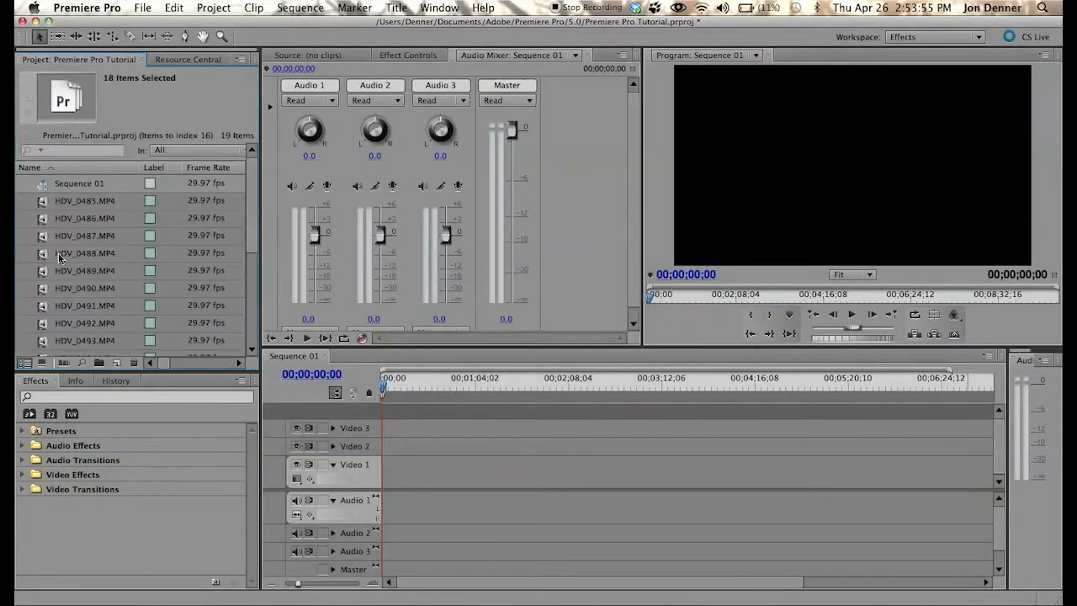
Load HDV_0485.MP4 in the Source monitor and create a new sequence from that clip.
click(30, 191)
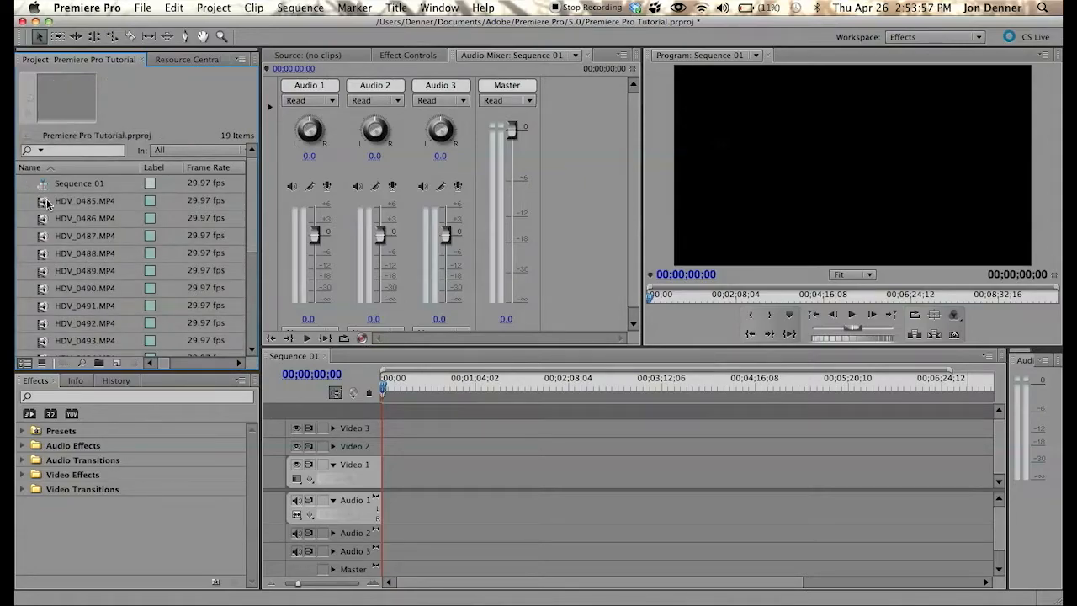
drag(42, 203, 27, 239)
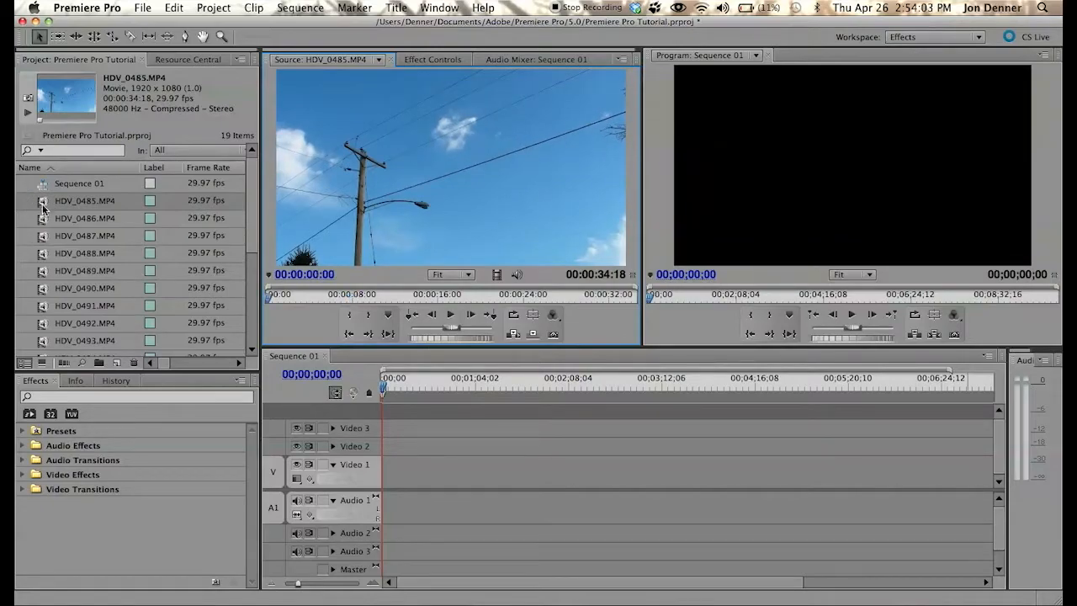
click(44, 202)
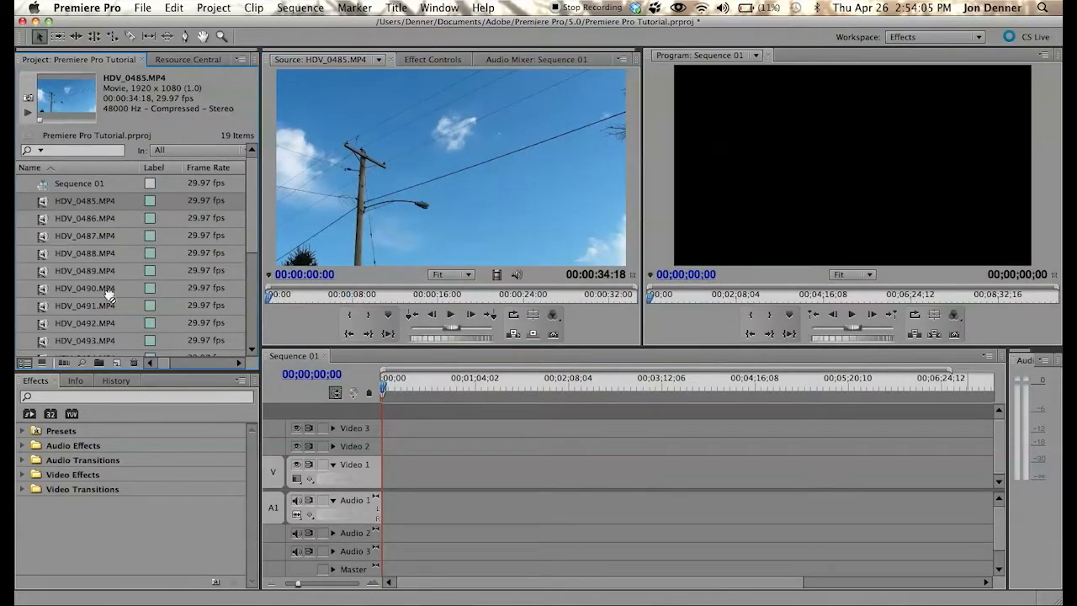
scroll(111, 297, down, 3)
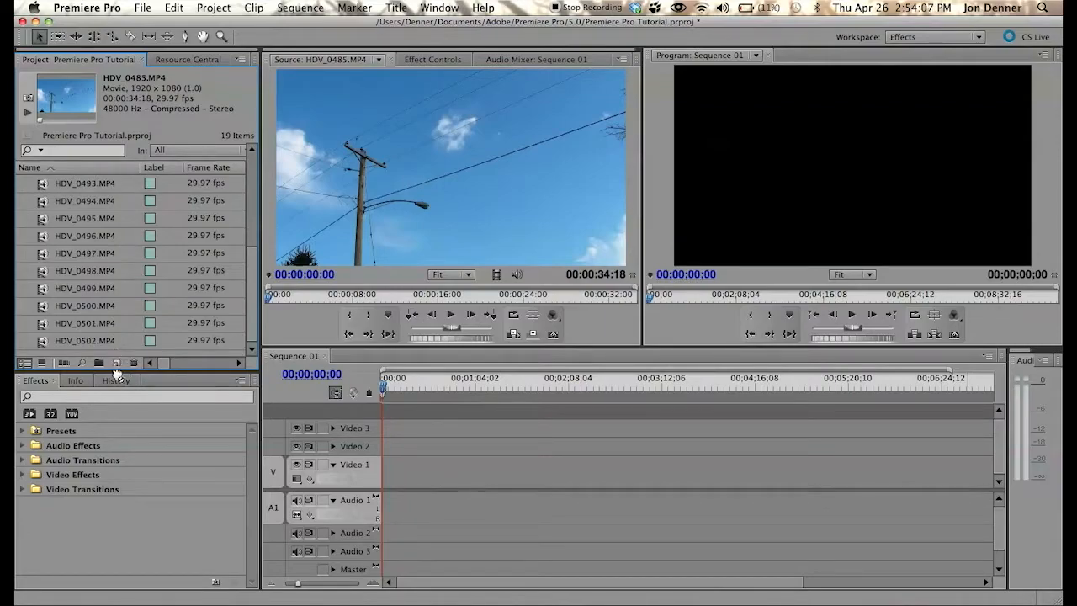
drag(128, 386, 116, 358)
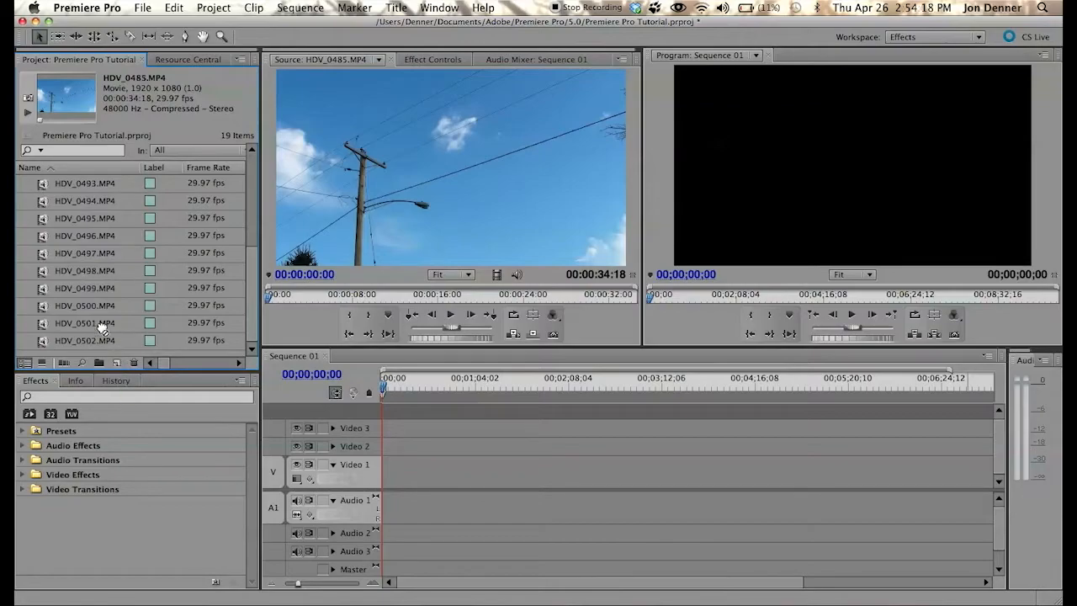
drag(116, 363, 116, 364)
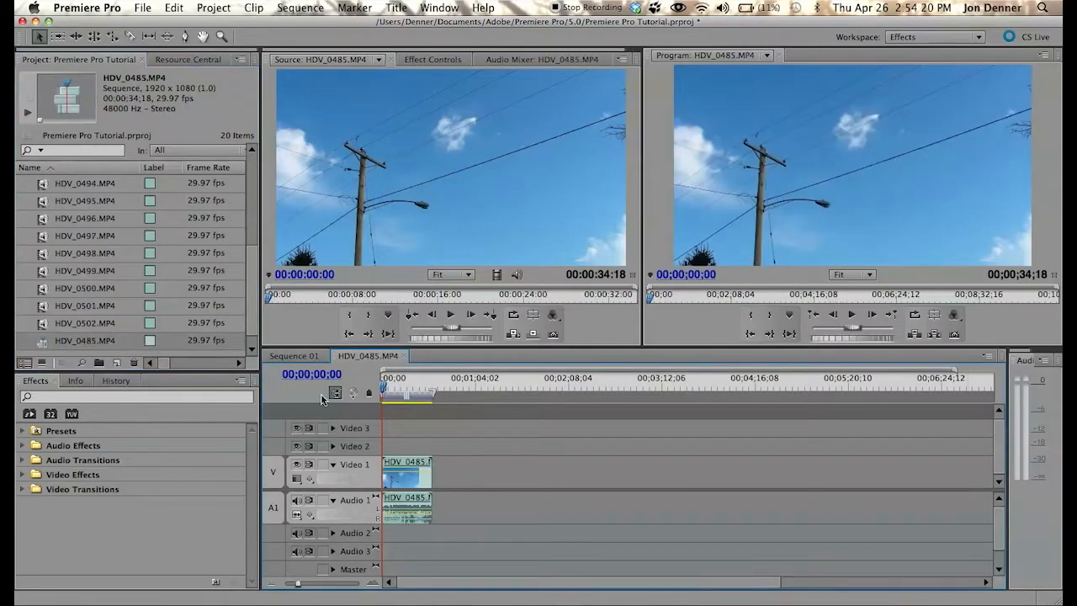
Magnify the HDV_0485.MP4 sequence's timeline and scrub the playhead to 00;00;11;26 to preview the clip.
click(371, 583)
click(371, 583)
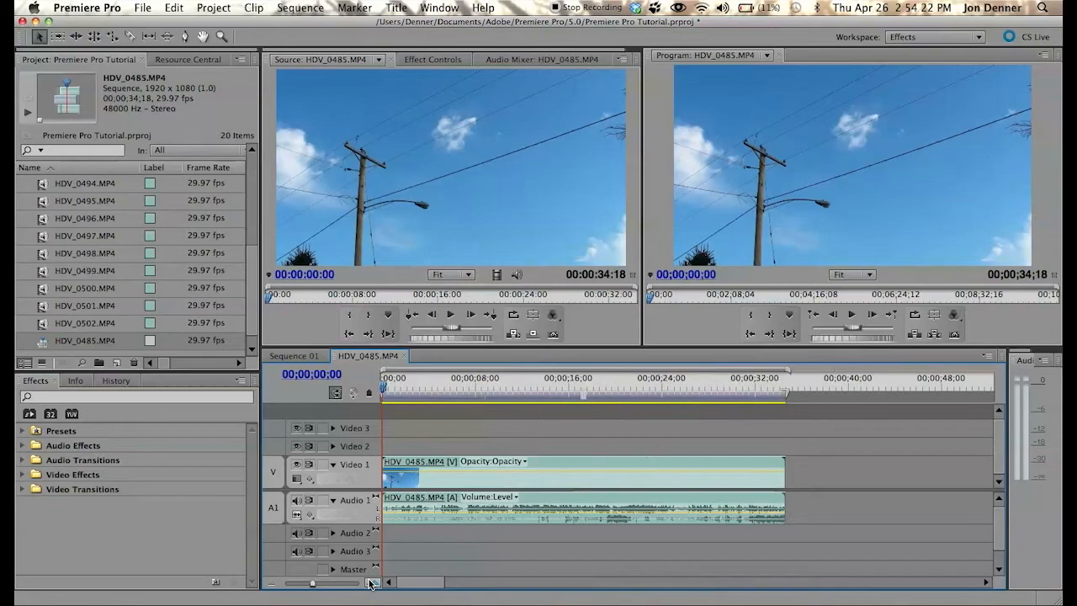
click(472, 383)
drag(472, 383, 520, 383)
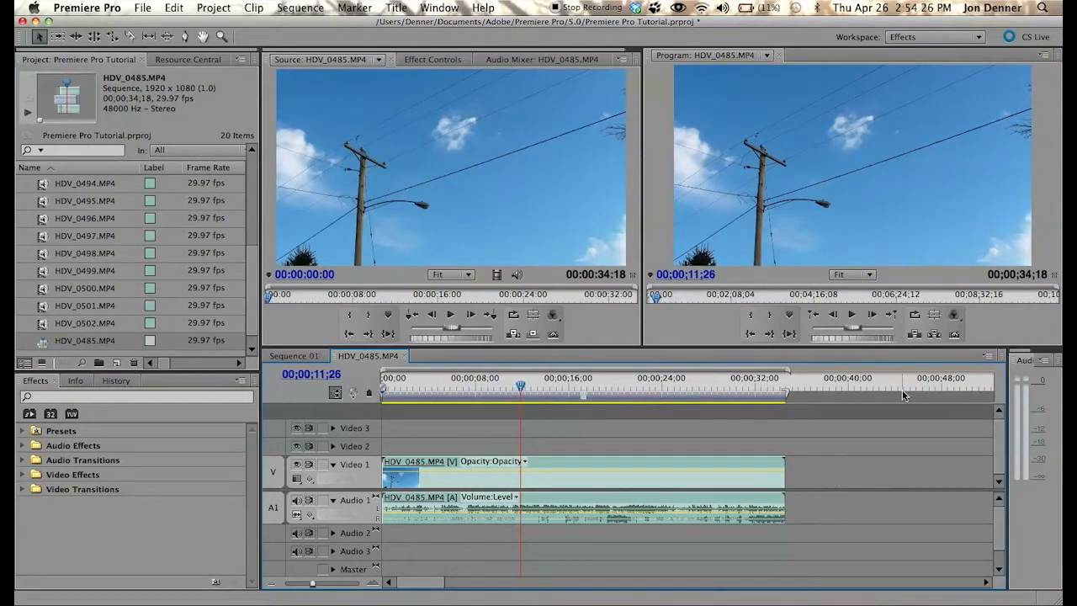
Widen the Audio Master Meters, scrub through the clip and back near its start, and show the Audio Mixer.
drag(1011, 396, 930, 396)
drag(520, 384, 610, 388)
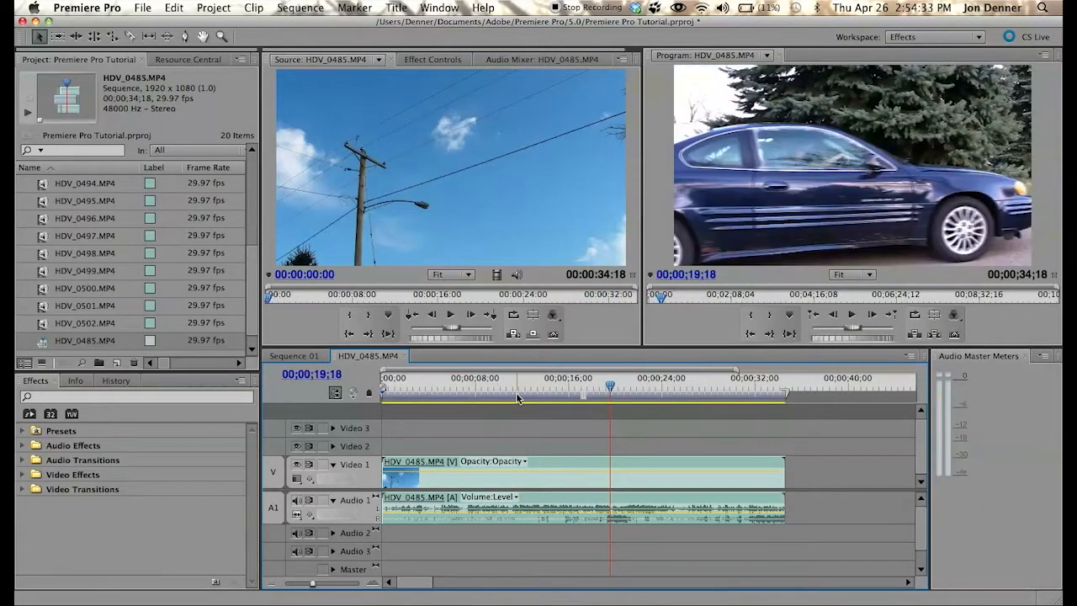
click(390, 383)
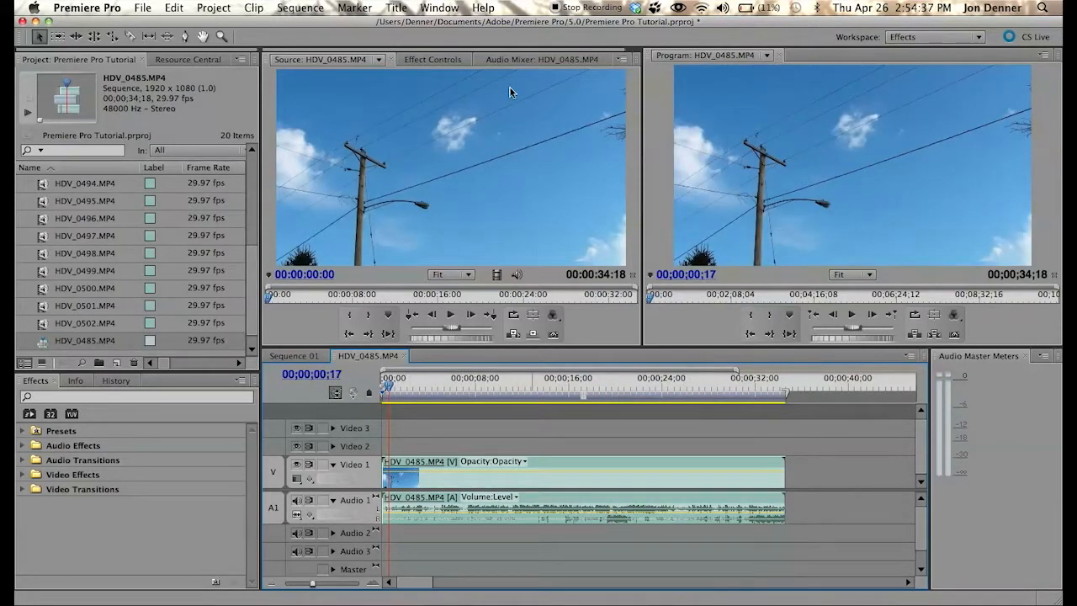
click(509, 59)
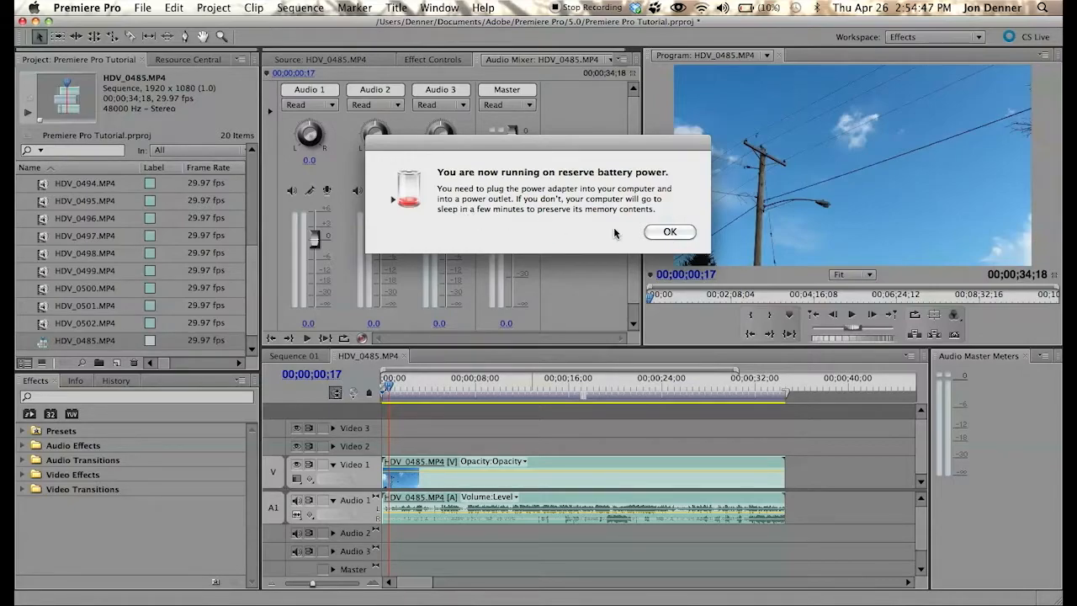
Scrub the sequence to 00;00;07;24, narrow the Audio Master Meters and show the Source monitor.
click(670, 231)
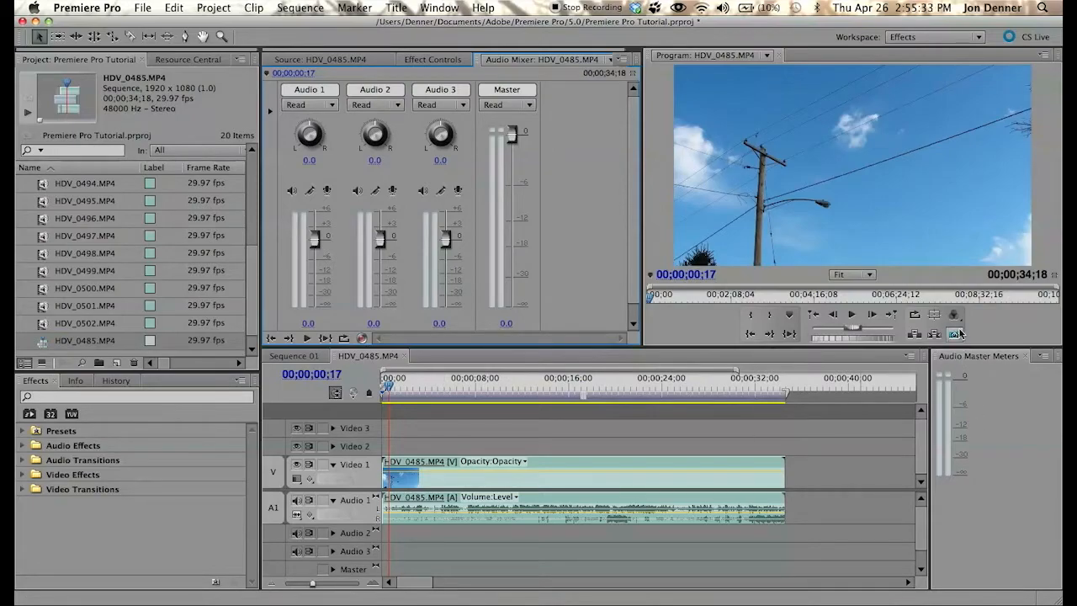
drag(414, 383, 435, 381)
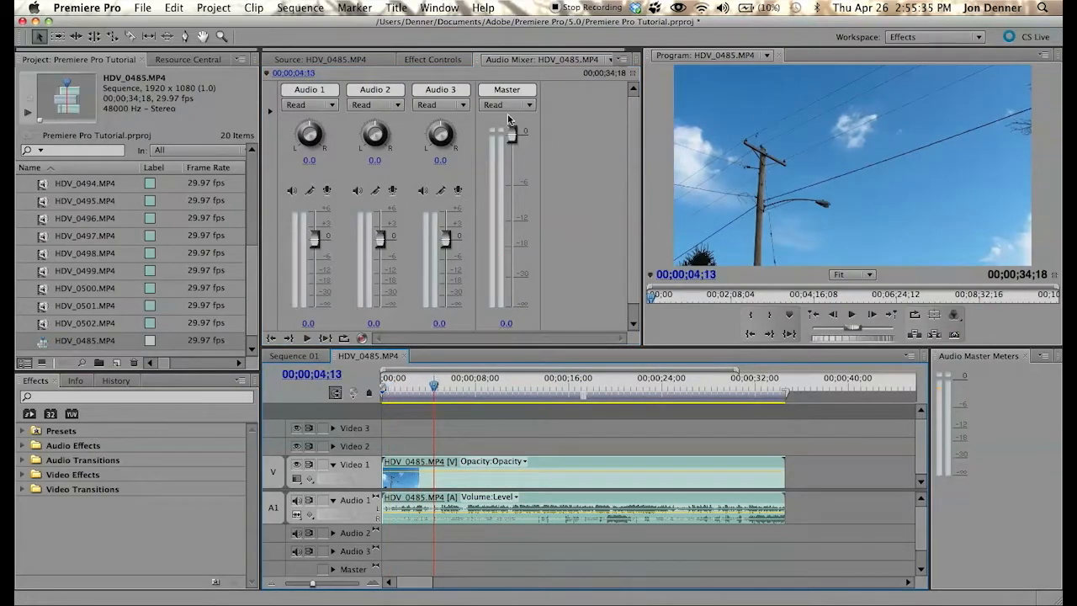
drag(441, 387, 472, 386)
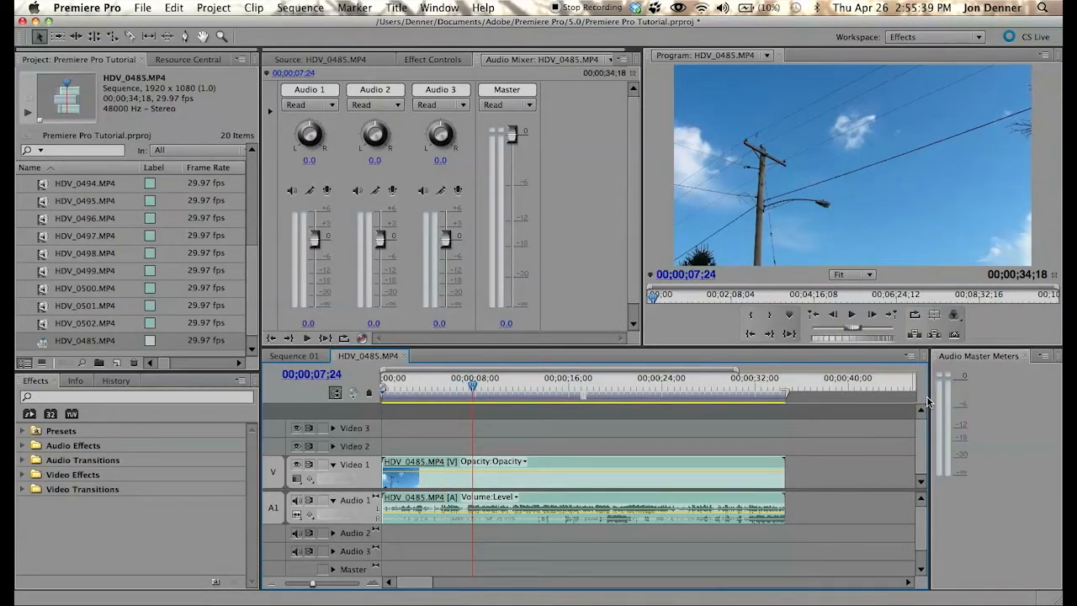
drag(931, 392, 998, 392)
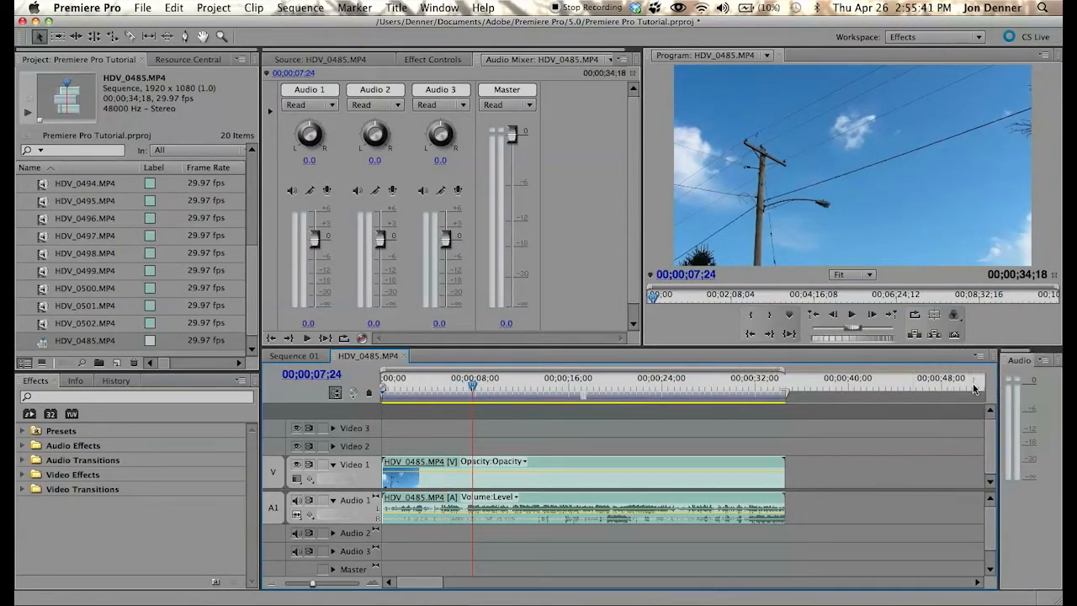
click(290, 59)
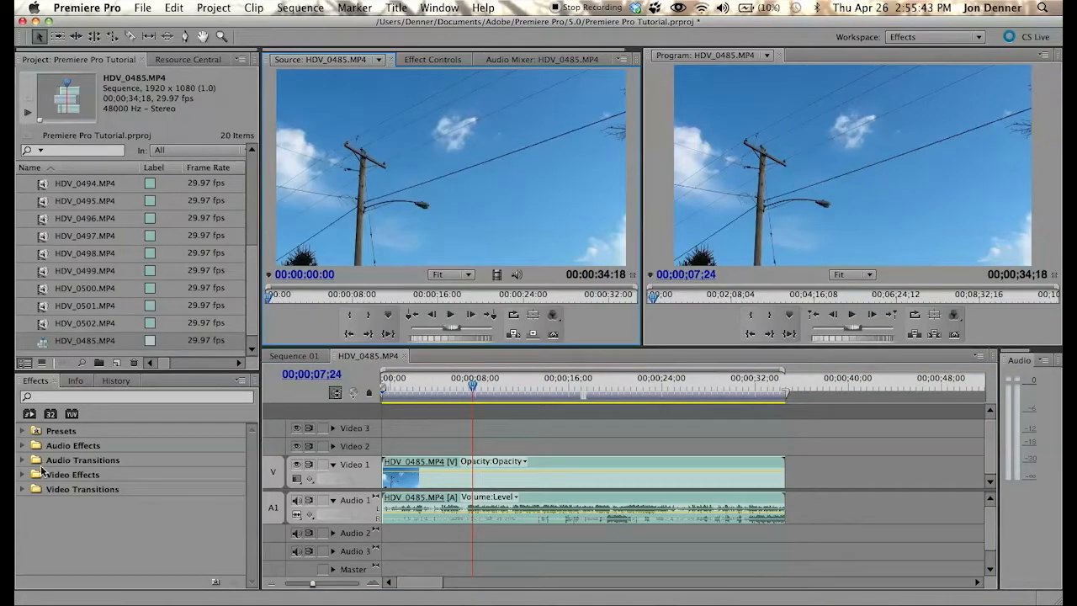
Apply the Brightness & Contrast video effect from Color Correction to the HDV_0485.MP4 clip on Video 1.
click(117, 551)
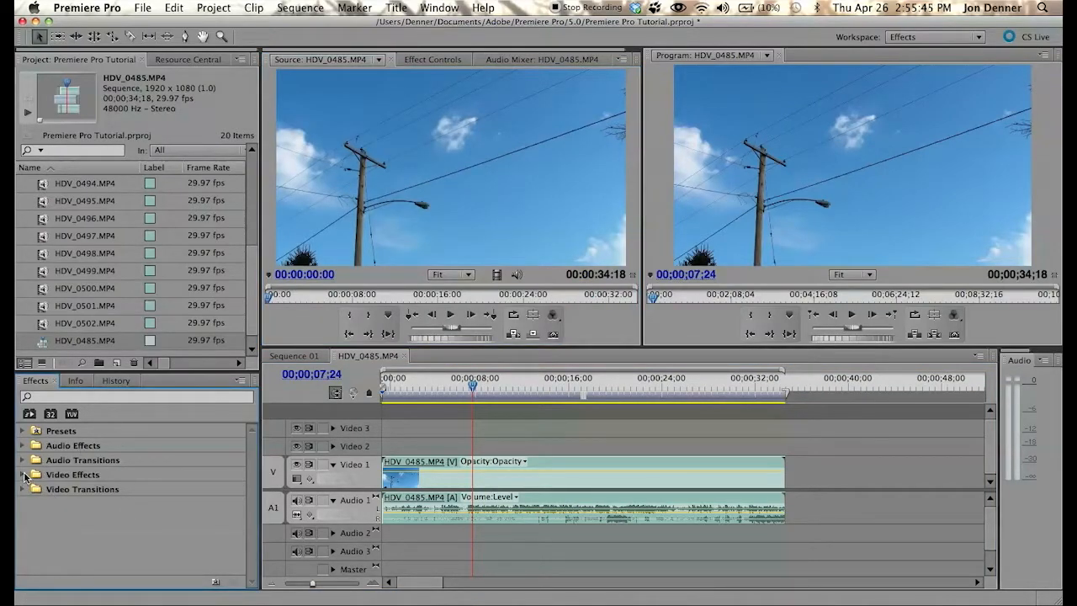
click(22, 474)
click(31, 533)
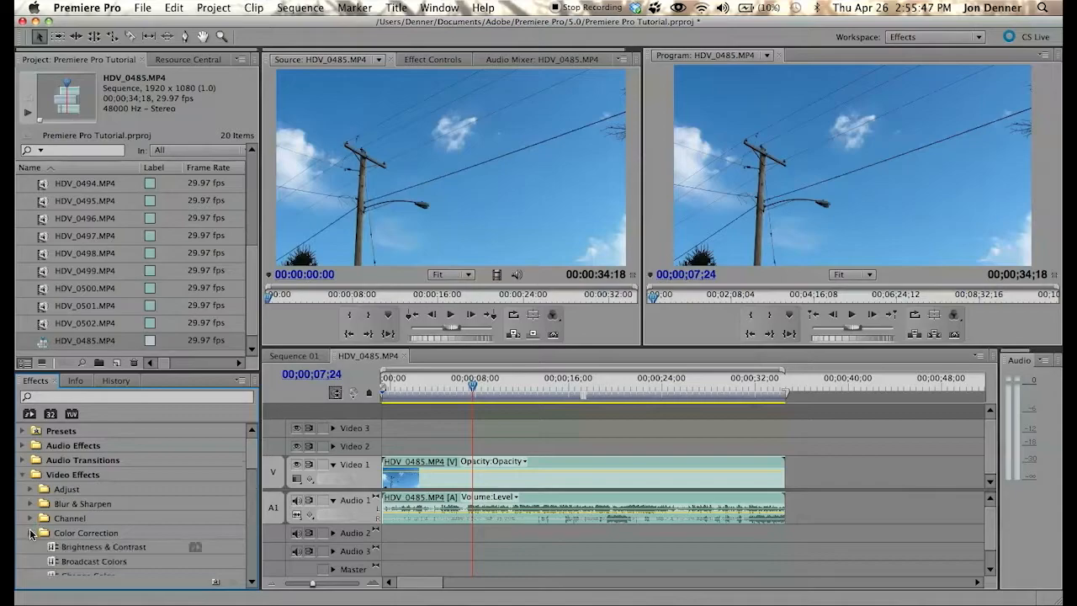
drag(51, 549, 476, 480)
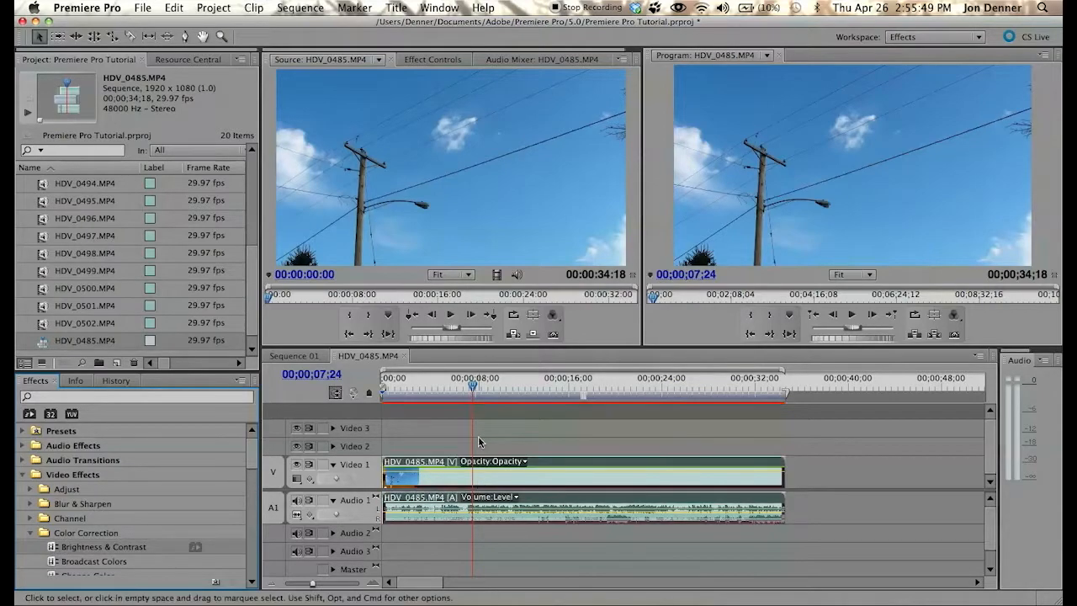
Set the effect's Brightness and Contrast to 100 and preview the clip at 00;00;24;12 and near its start.
click(438, 61)
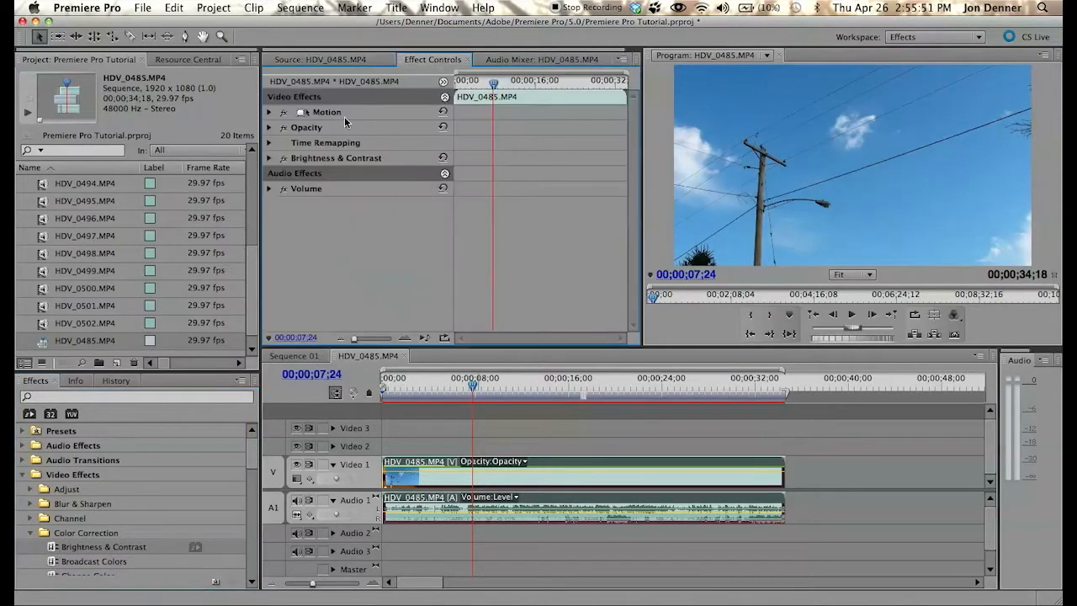
click(268, 159)
click(666, 384)
drag(361, 174, 445, 174)
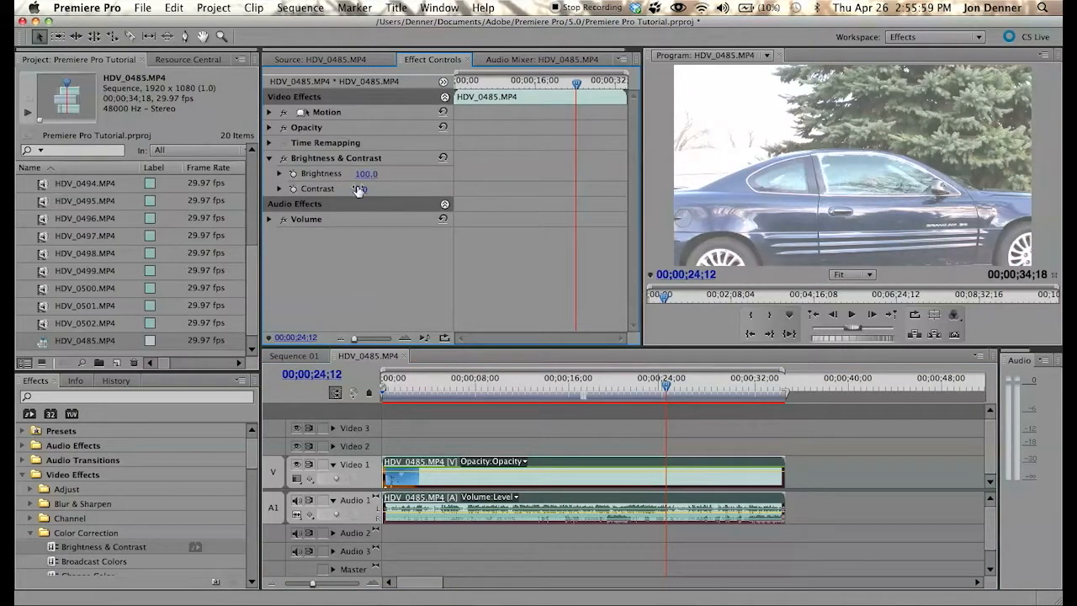
drag(364, 189, 441, 188)
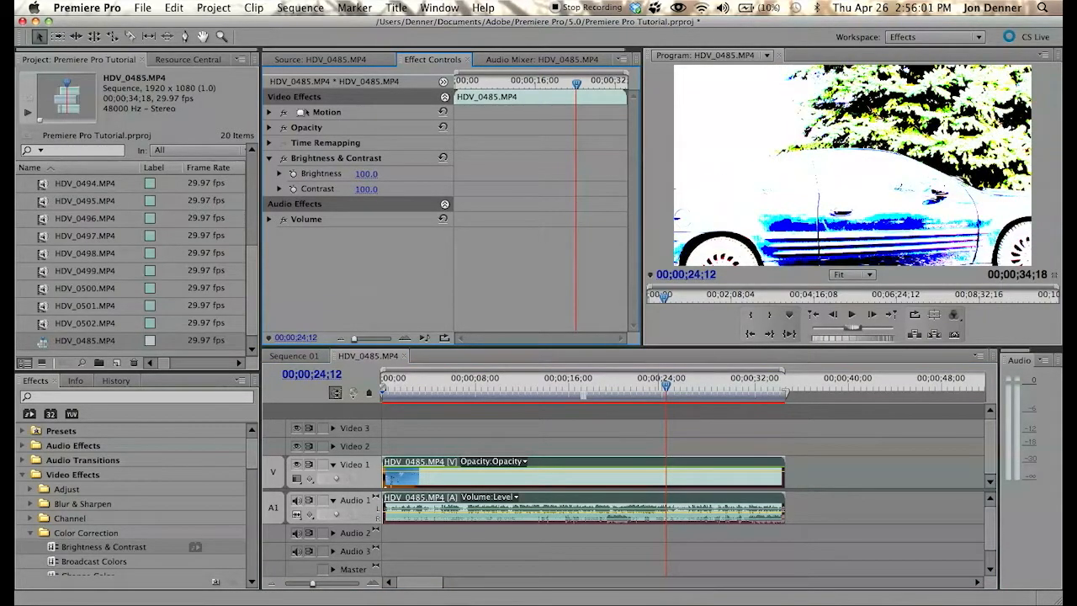
click(415, 385)
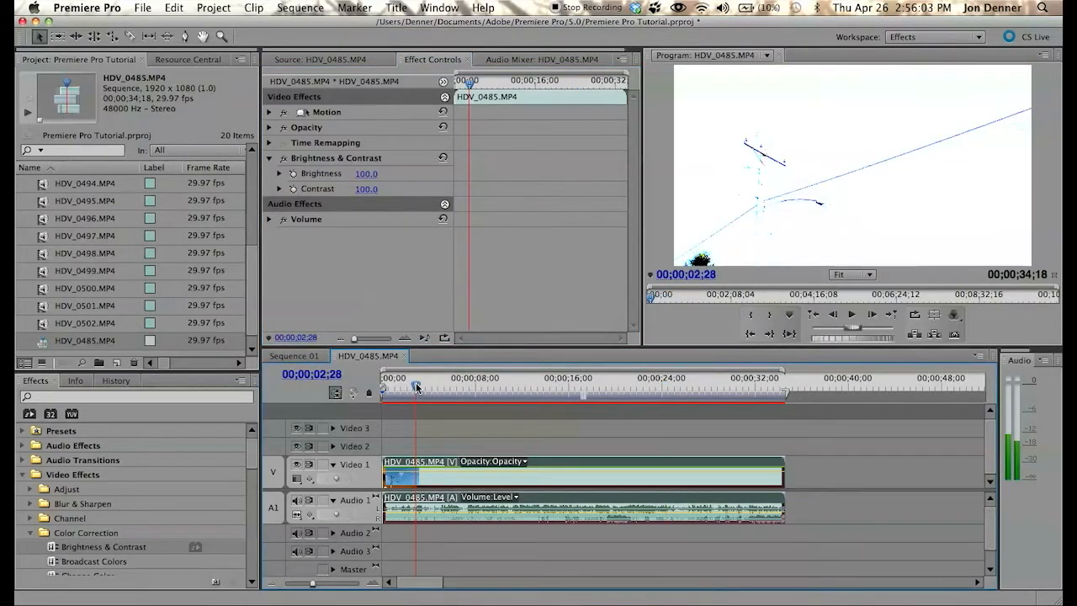
mouse_move(367, 189)
mouse_down()
mouse_move(207, 189)
mouse_move(370, 189)
mouse_up()
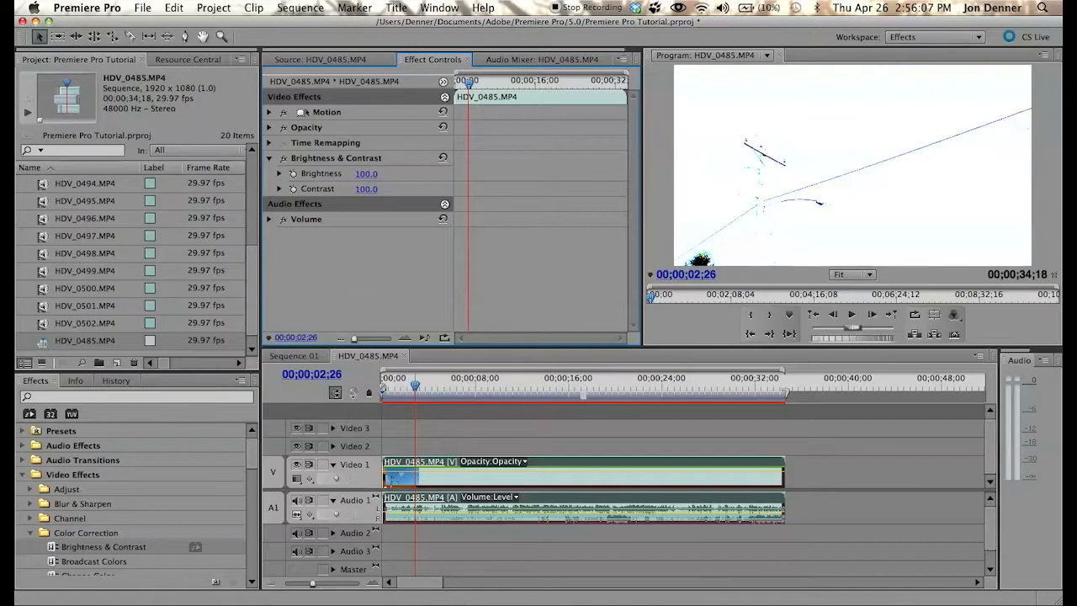
Remove the Brightness & Contrast effect from the clip, deselect the clip and collapse the Video Effects folders.
click(331, 159)
key(Delete)
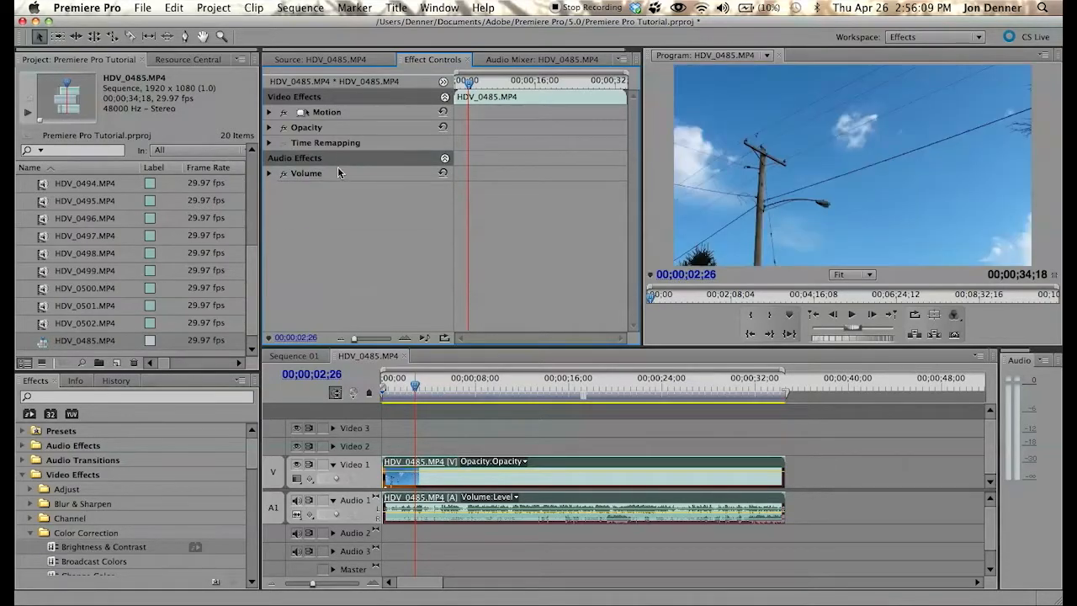
click(413, 452)
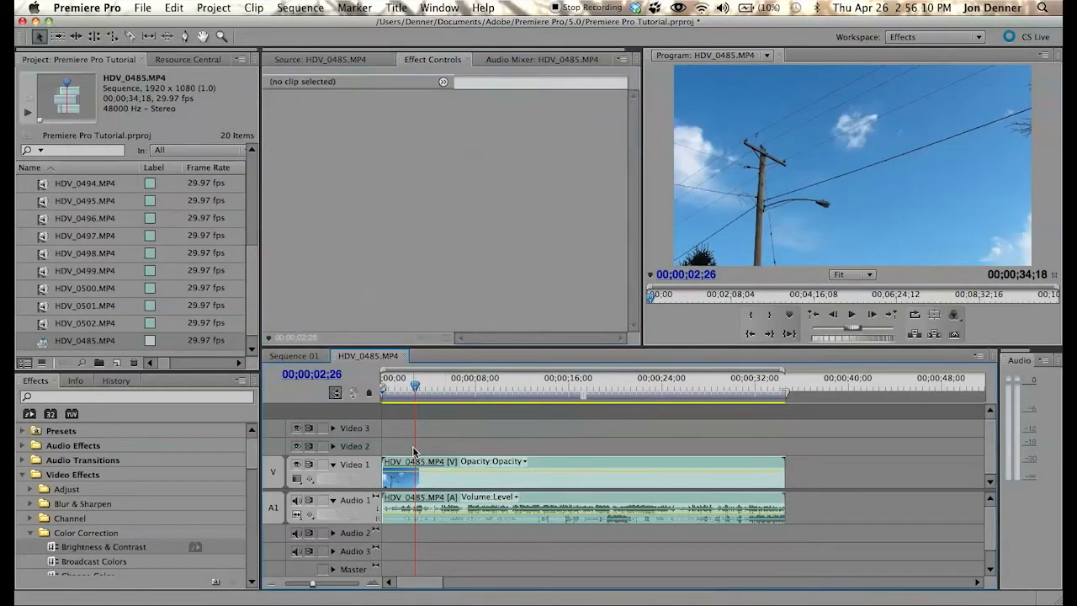
click(29, 533)
click(21, 475)
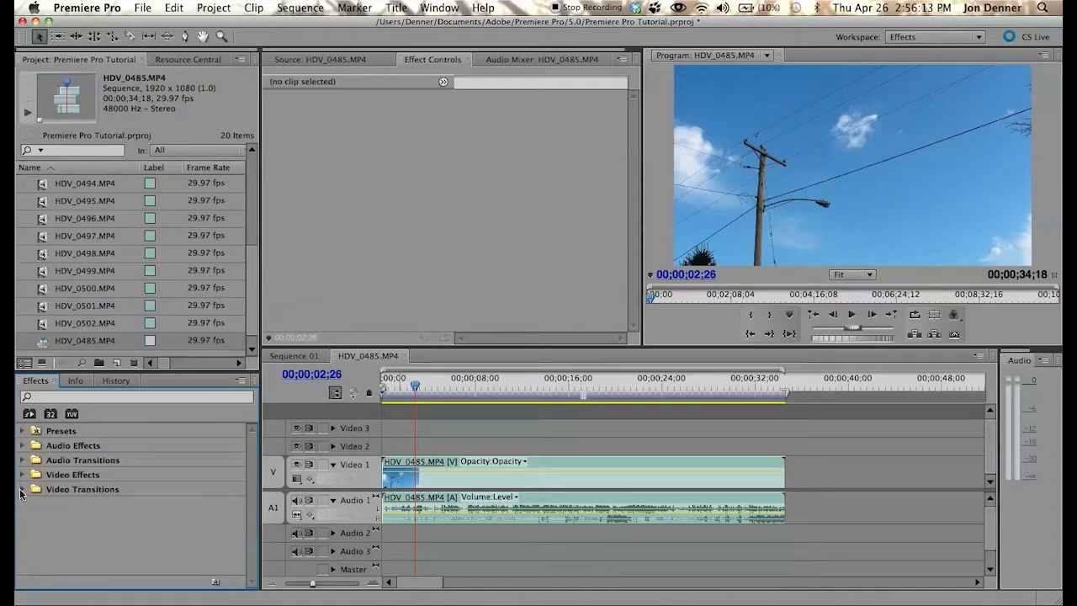
Add a Dip to Black transition to the end of the Video 1 clip and scrub to 00;00;33;10.
click(22, 489)
click(31, 519)
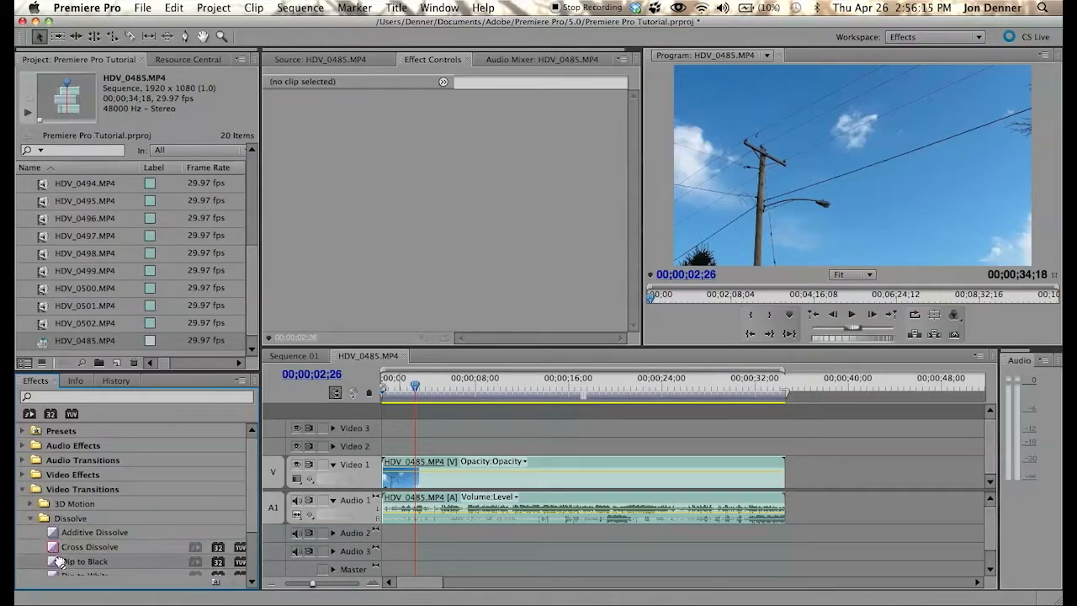
drag(59, 562, 779, 467)
click(776, 383)
drag(776, 383, 771, 383)
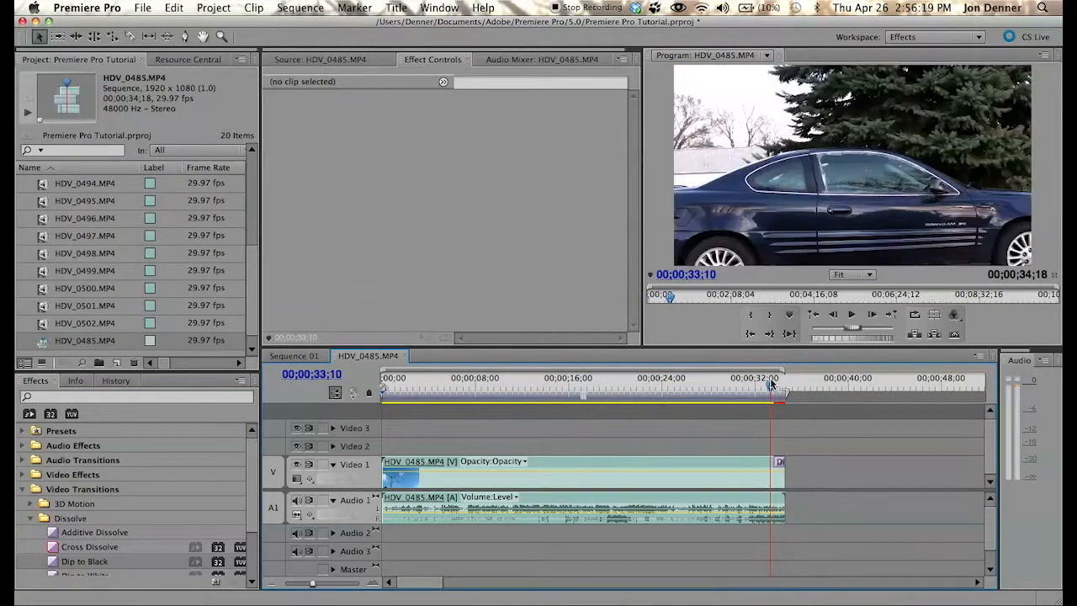
Delete the Dip to Black transition from the clip's end and collapse the Video Transitions folders.
click(780, 462)
key(Delete)
click(31, 517)
click(23, 489)
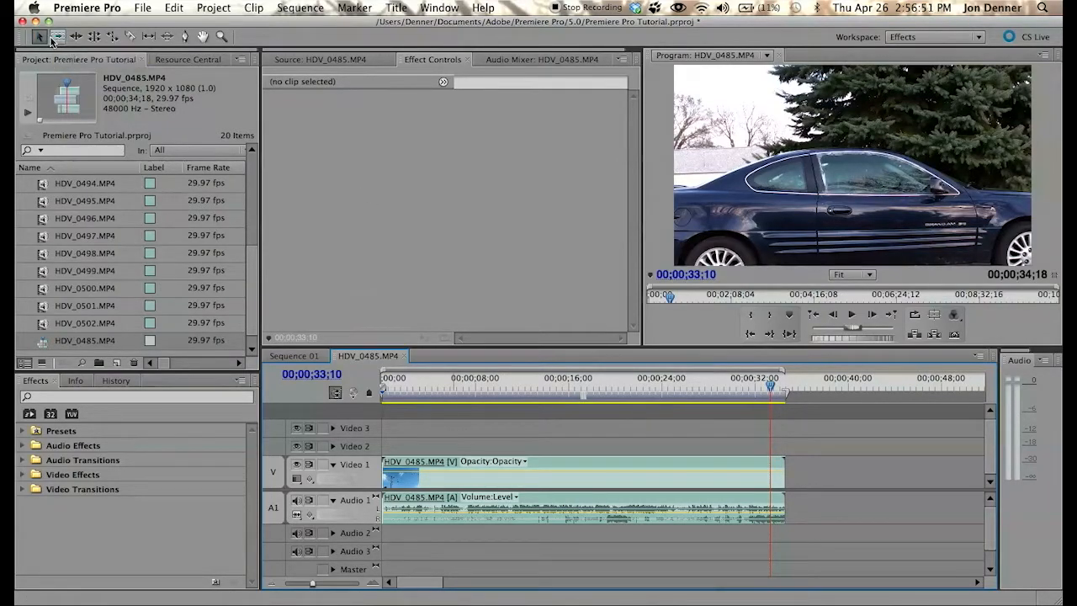
Activate the Track Select tool and return to the Selection tool.
key(a)
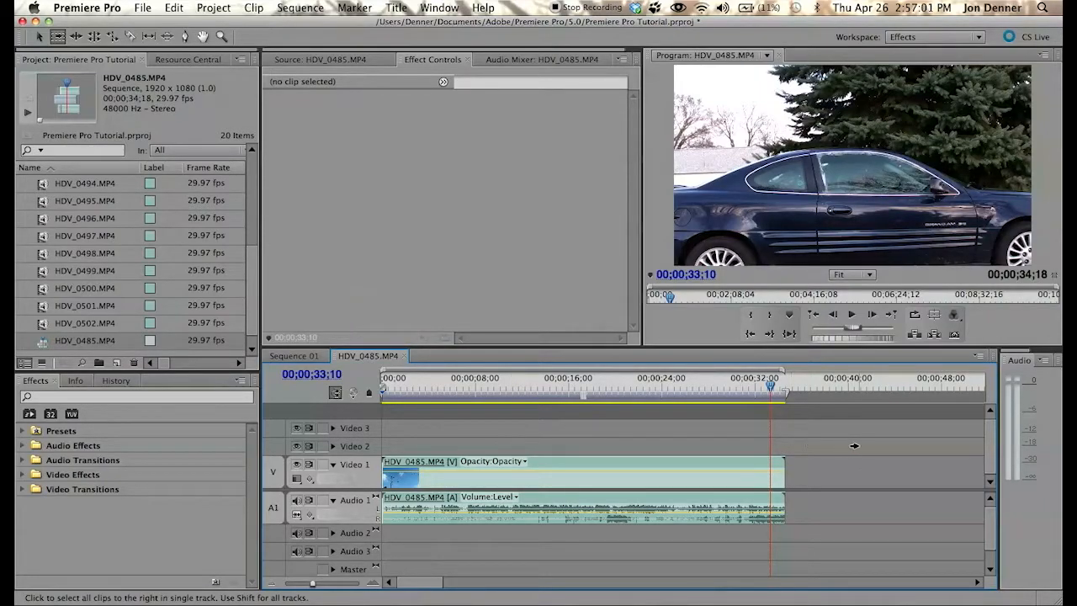
key(v)
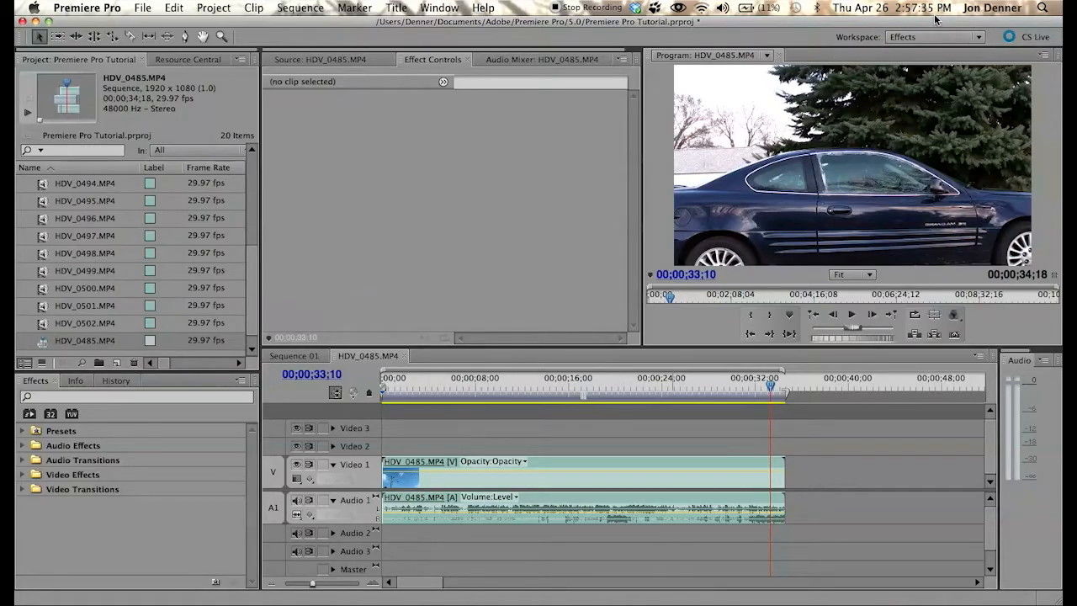
Switch to the Audio workspace and preview the sequence at 00;00;03;04 and 00;00;26;24.
click(895, 40)
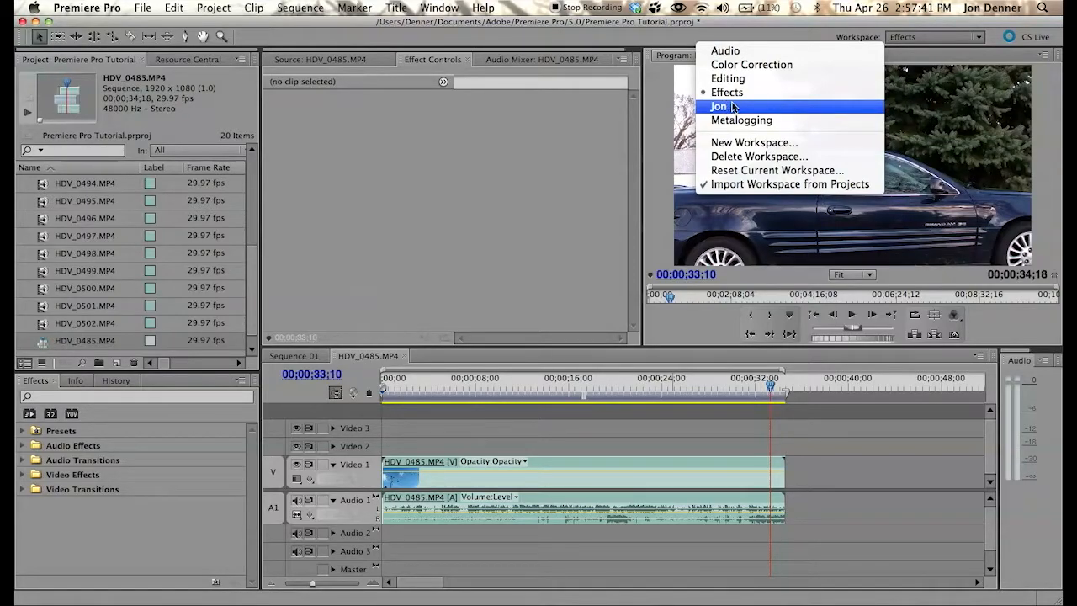
click(760, 54)
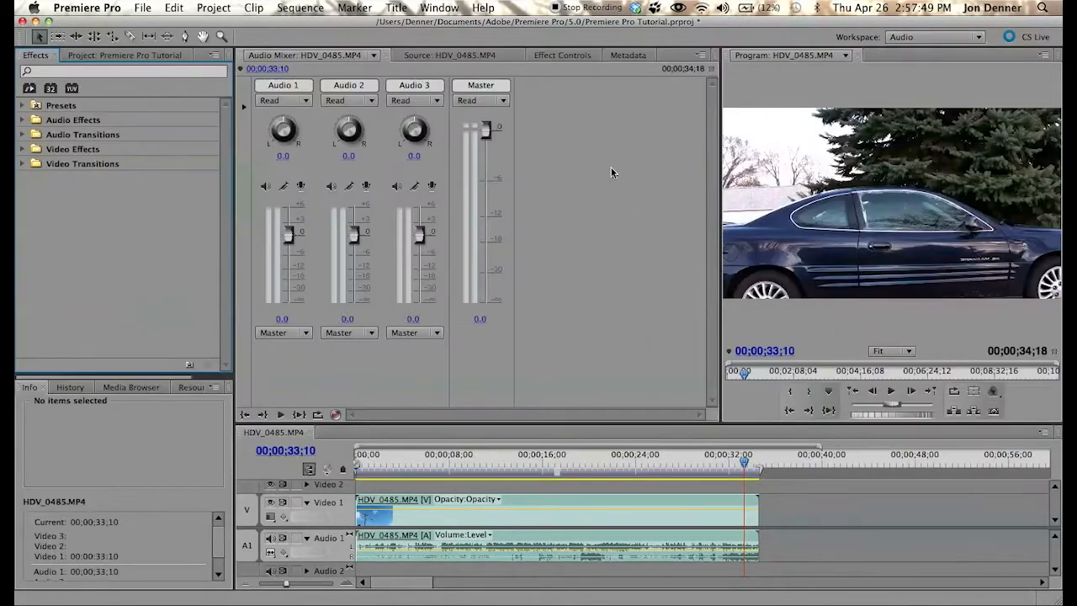
click(389, 473)
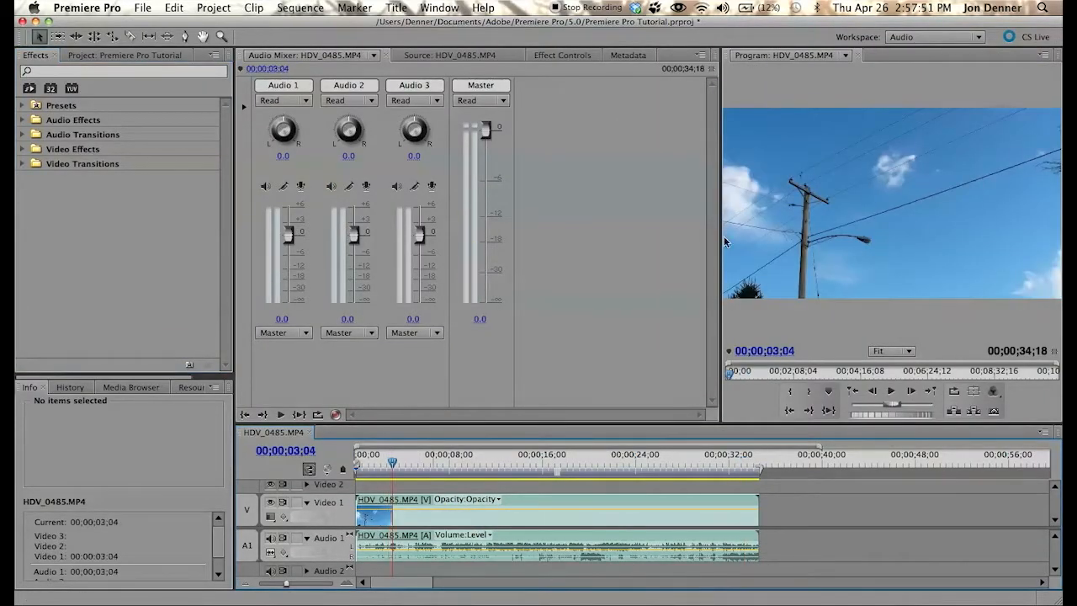
click(668, 473)
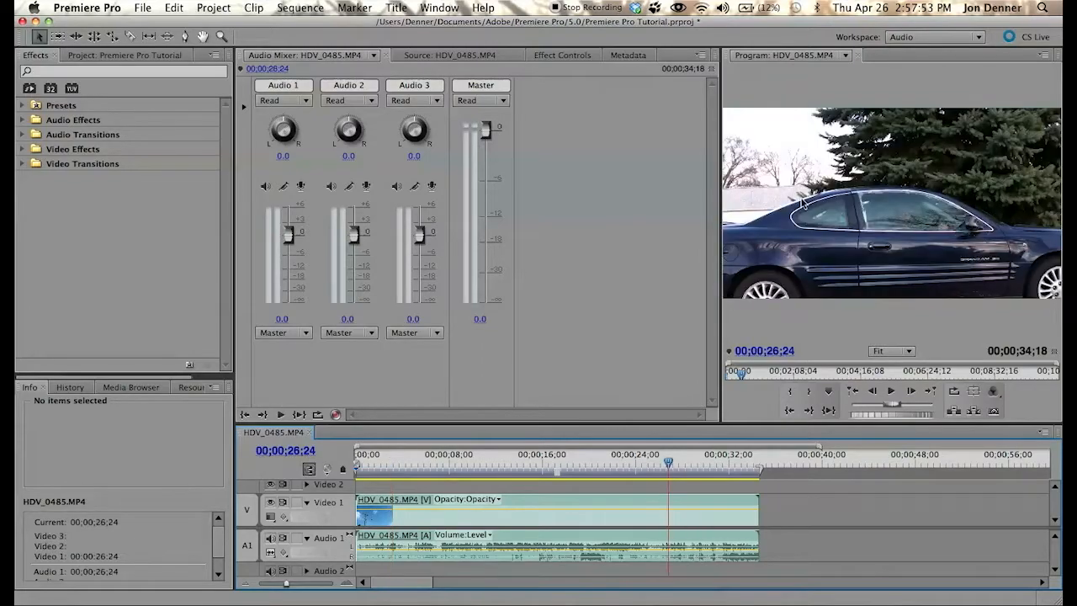
View the Color Correction workspace, switch to the Editing workspace and show its Program monitor.
click(910, 38)
click(828, 65)
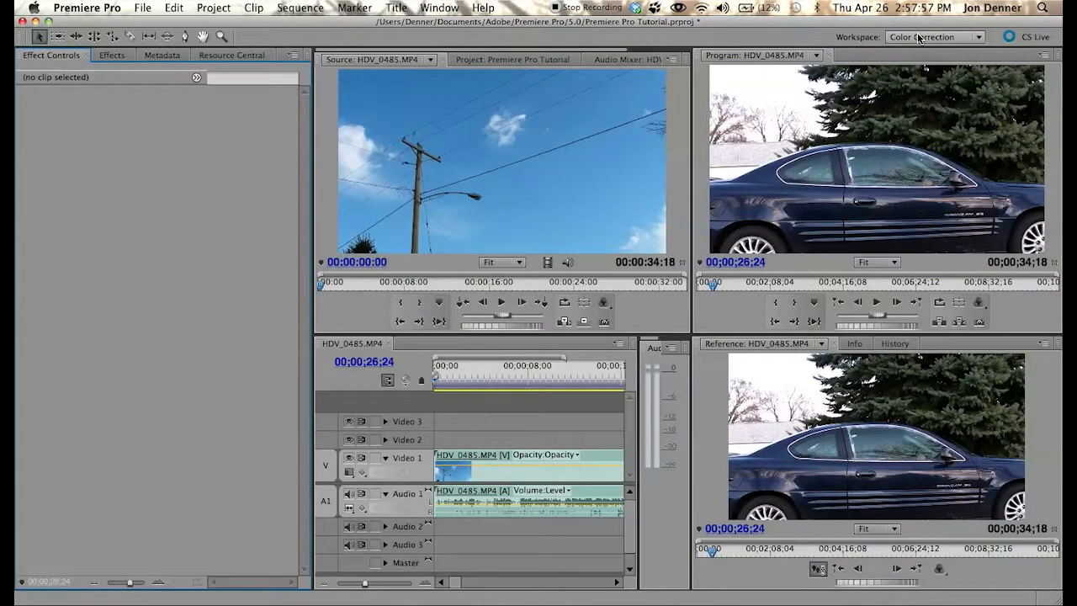
click(921, 38)
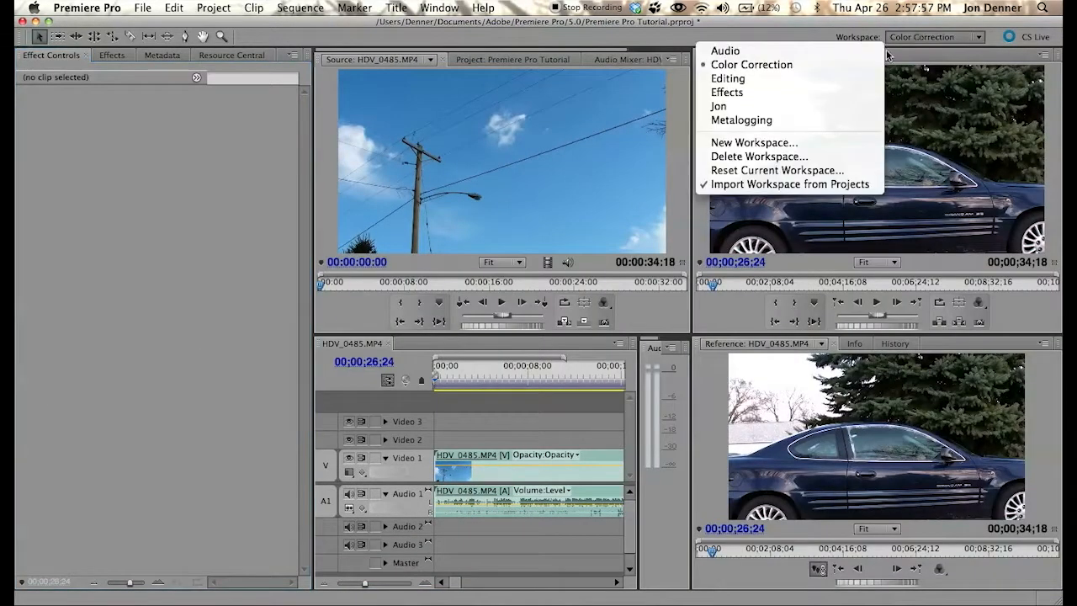
click(799, 80)
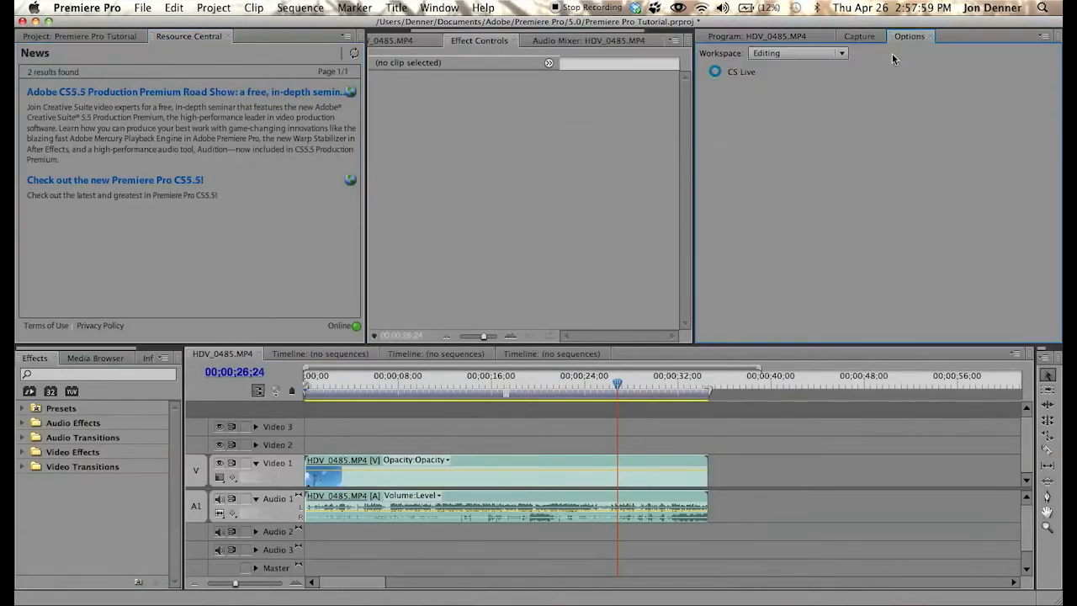
click(796, 36)
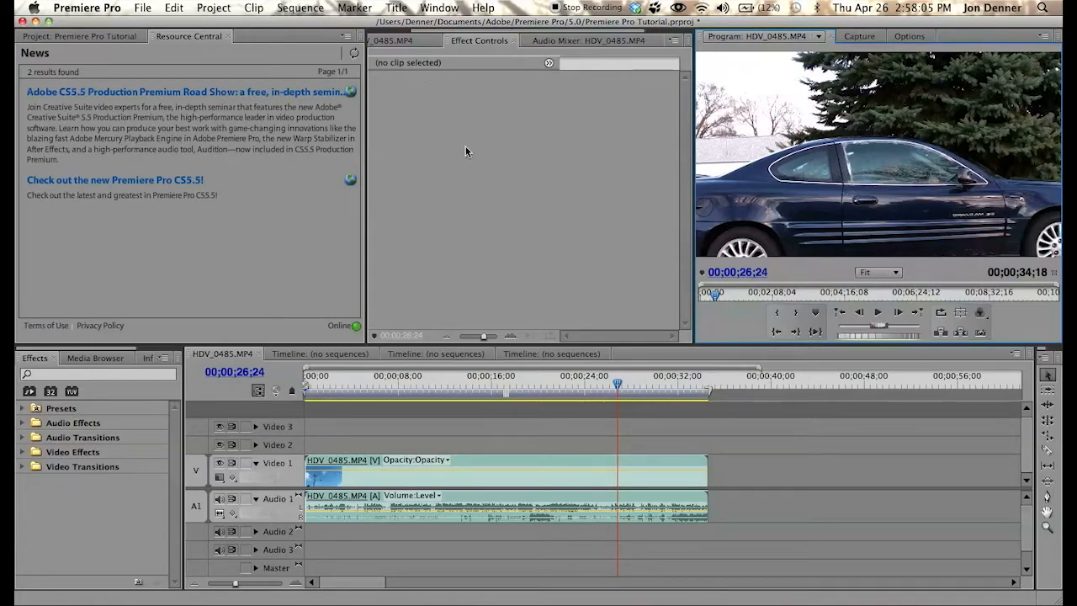
Switch from the Editing workspace back to the Effects workspace.
click(452, 6)
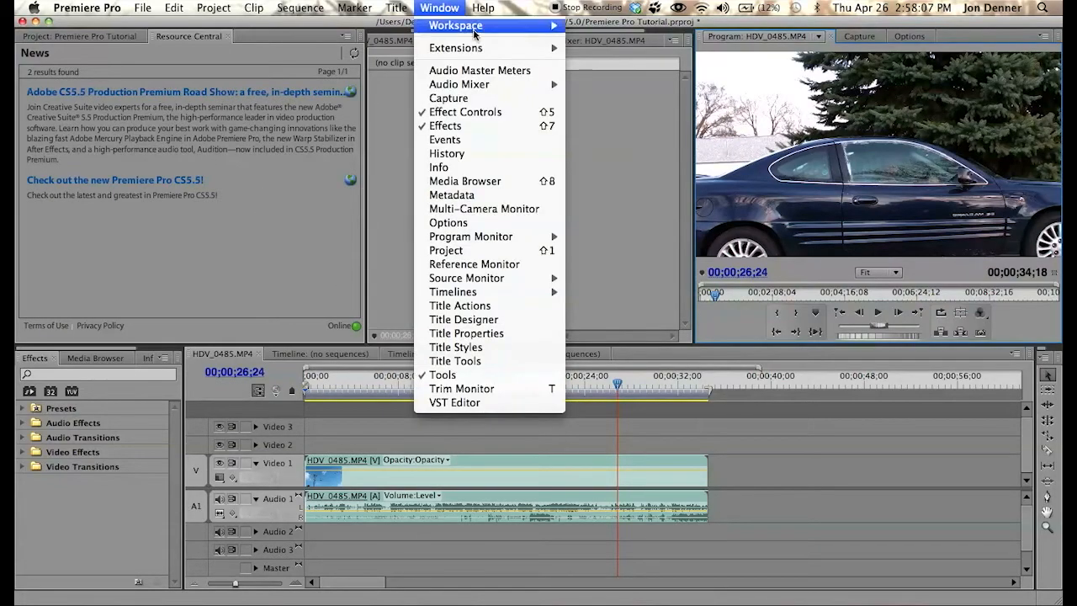
mouse_move(470, 29)
click(621, 71)
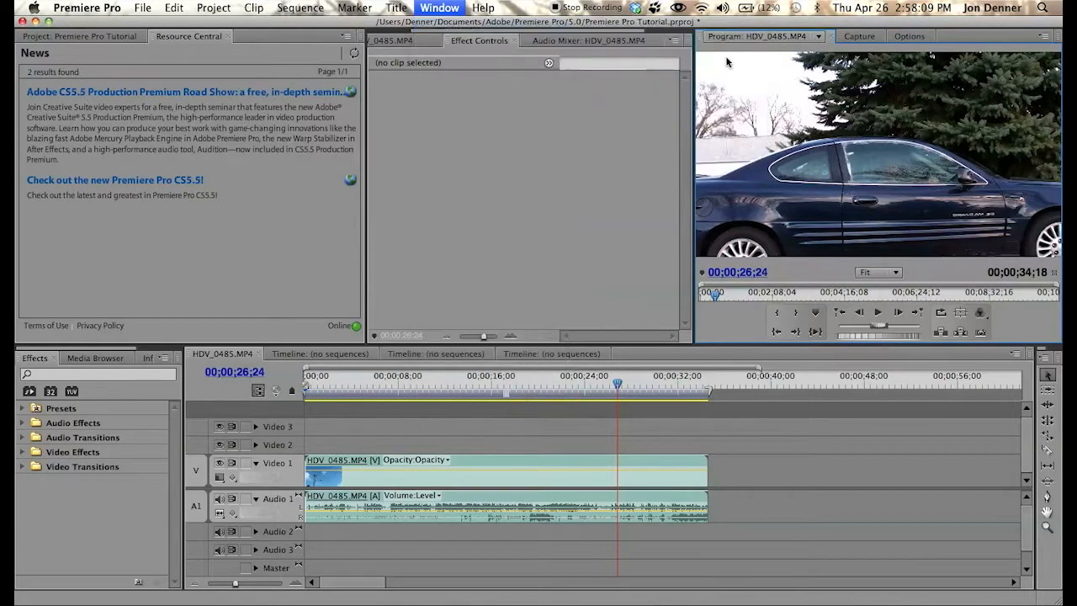
Load the custom saved workspace to view its layout, and restore the Effects workspace.
click(912, 37)
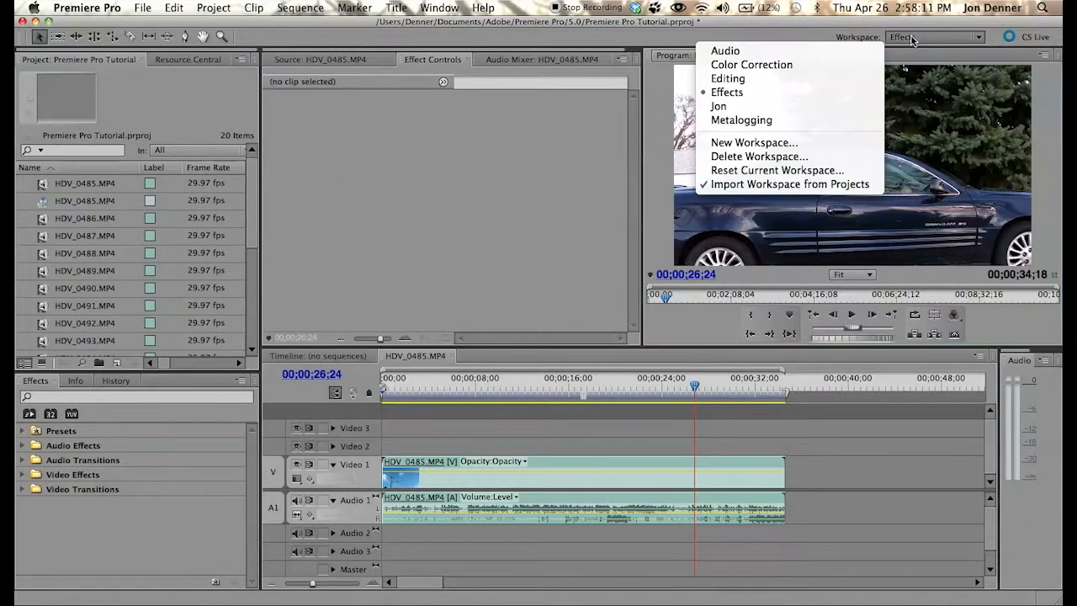
click(788, 107)
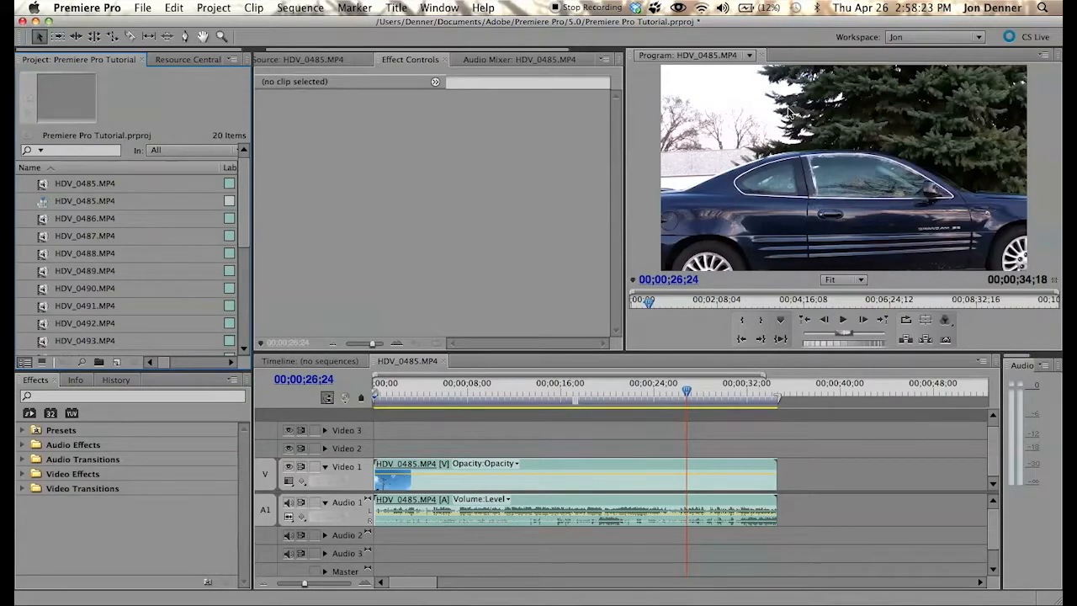
click(946, 38)
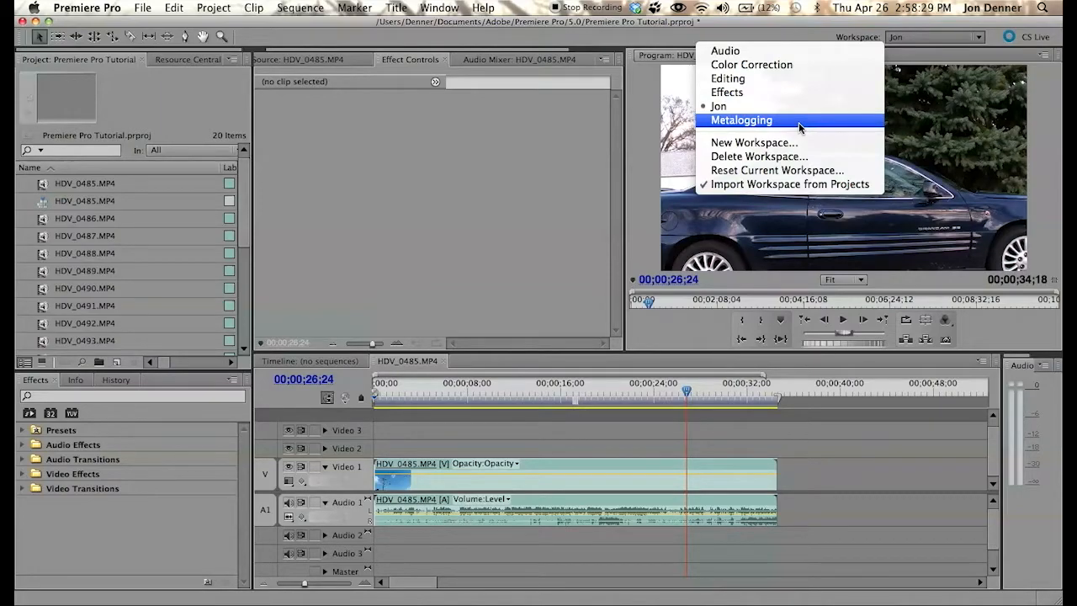
click(782, 98)
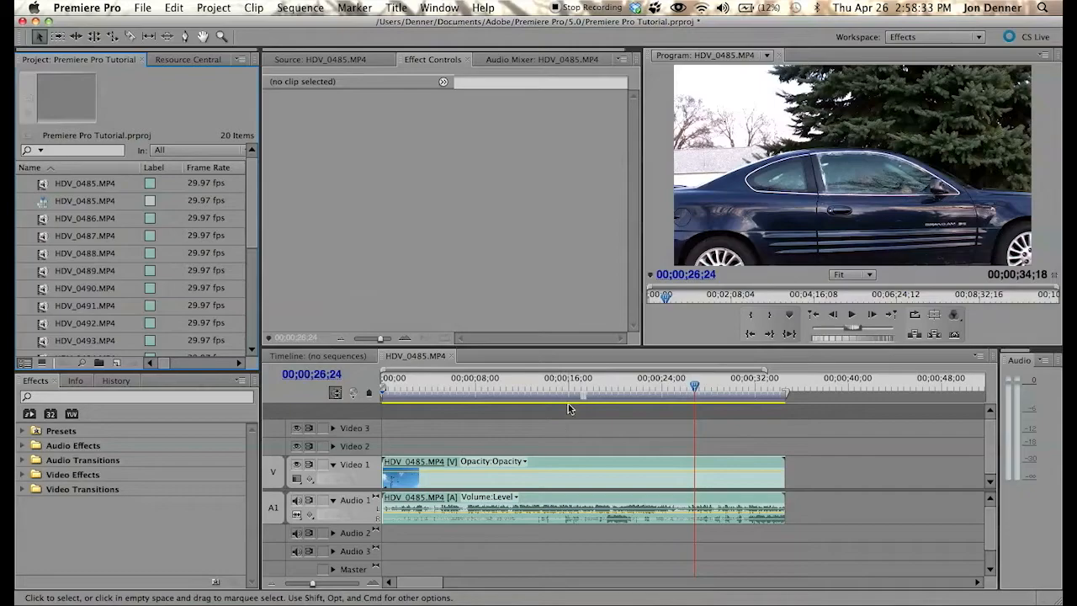
Move the playhead to 00;00;21;20 and briefly play the sequence in the Program monitor.
drag(569, 385, 635, 385)
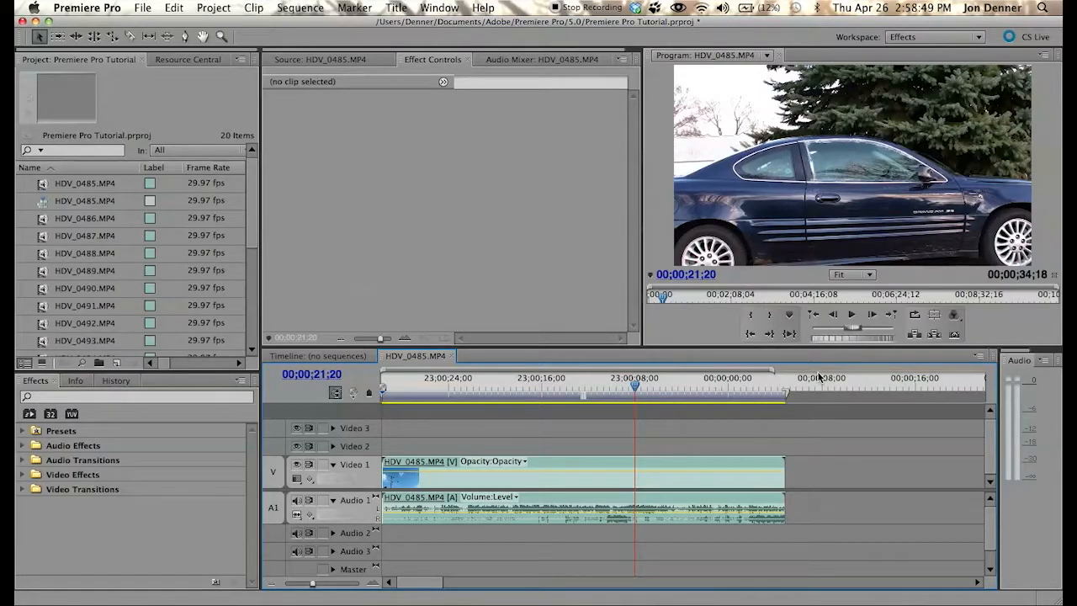
click(851, 316)
click(851, 315)
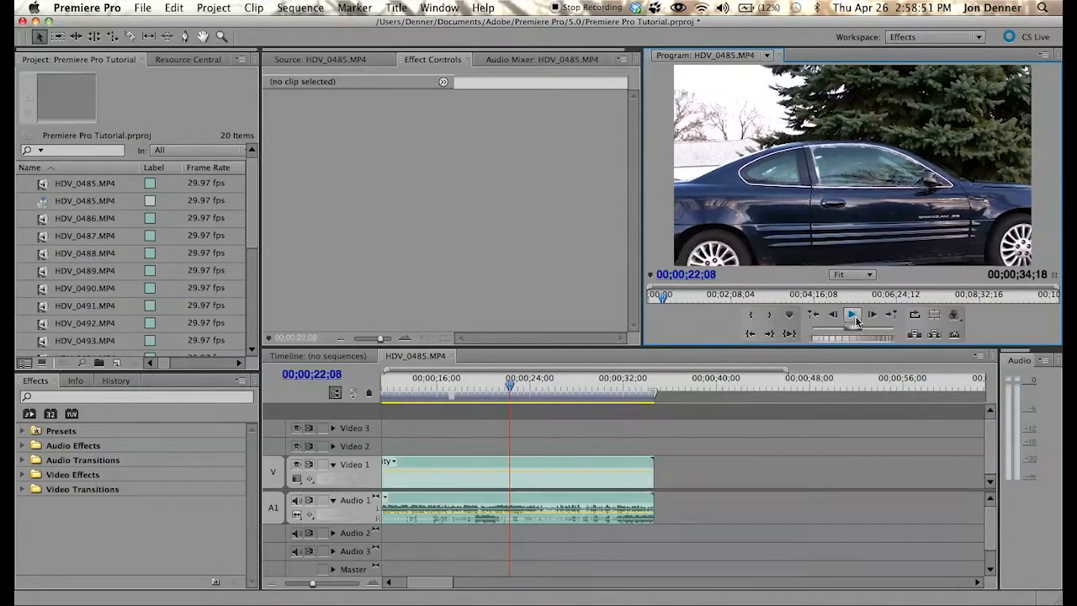
Step the sequence forward to 00;00;22;10, then back frame by frame to 00;00;22;05.
click(870, 316)
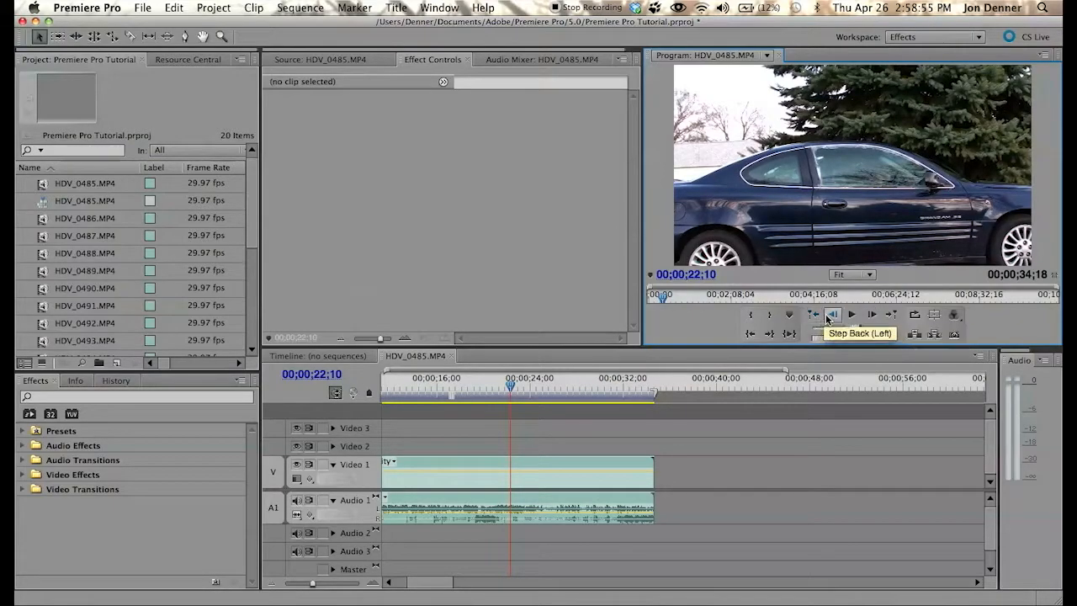
click(833, 315)
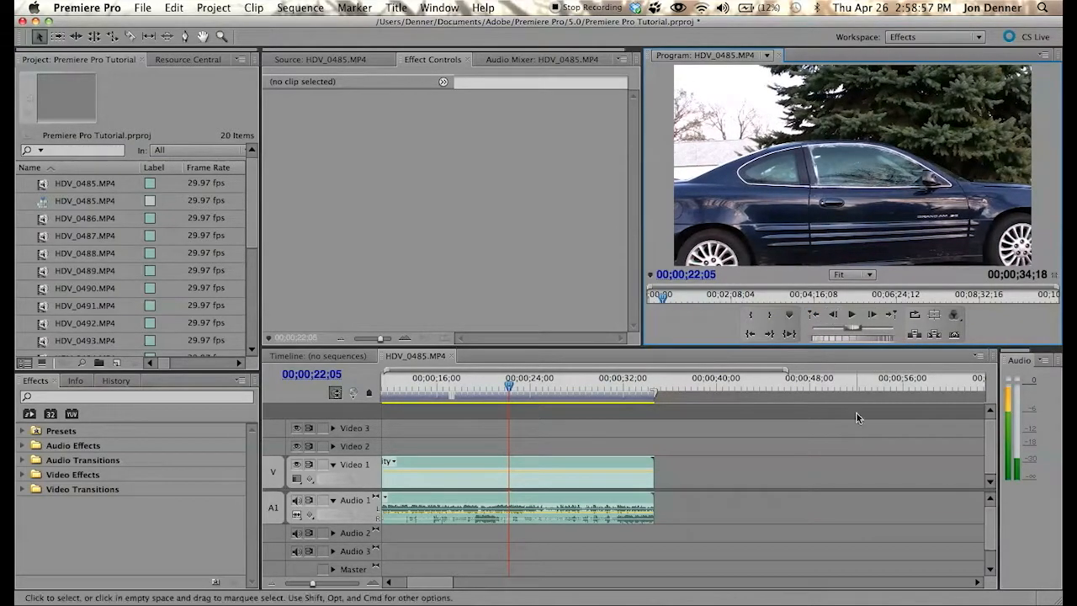
scroll(743, 438, up, 3)
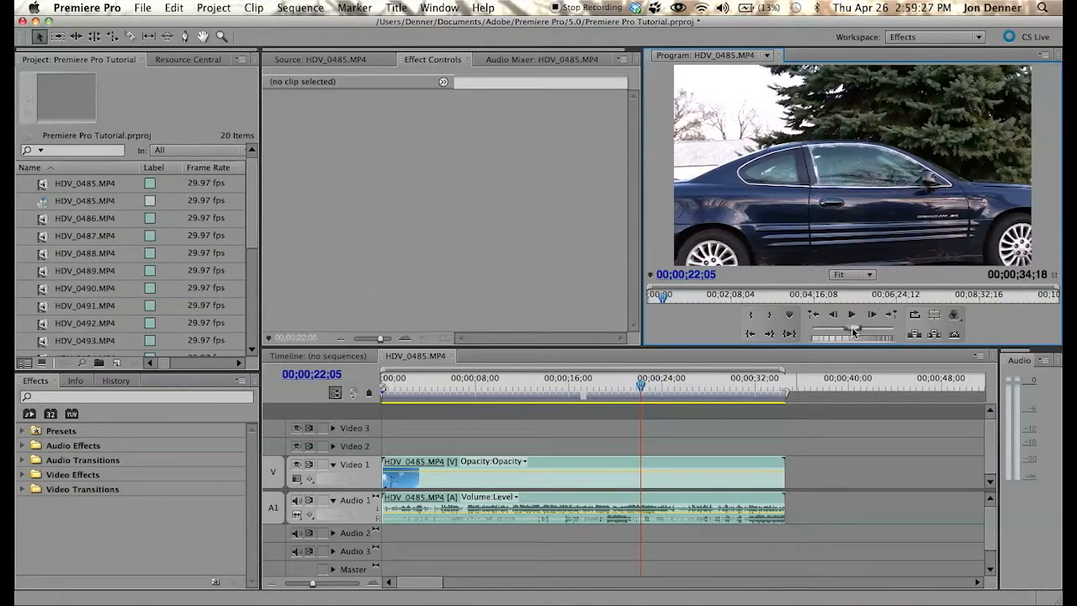
Show the Audio Mixer for the HDV_0485.MP4 sequence and return the focus to its timeline.
click(427, 355)
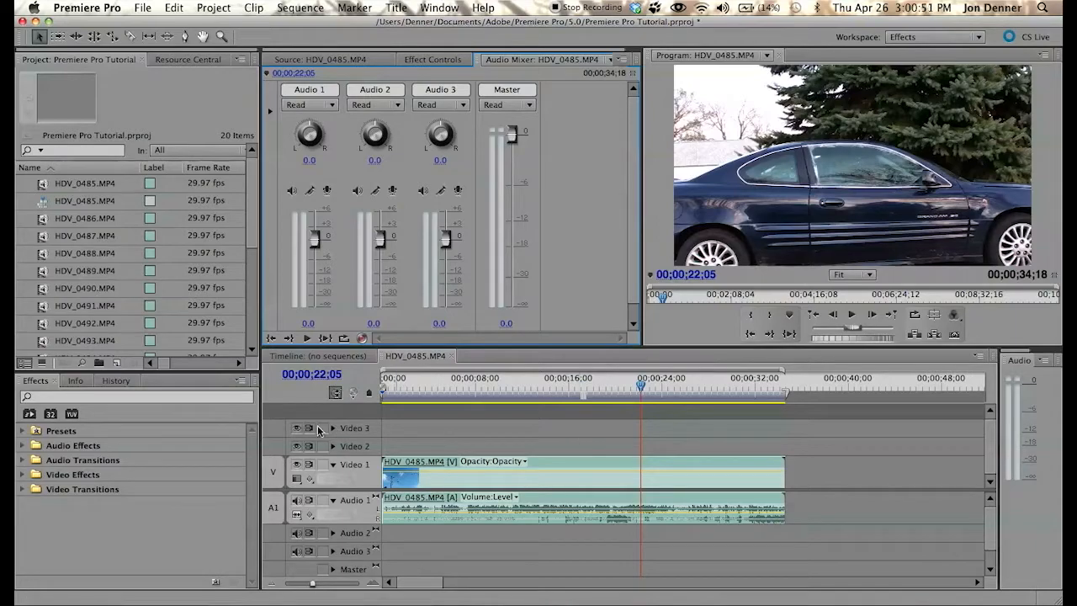
click(435, 419)
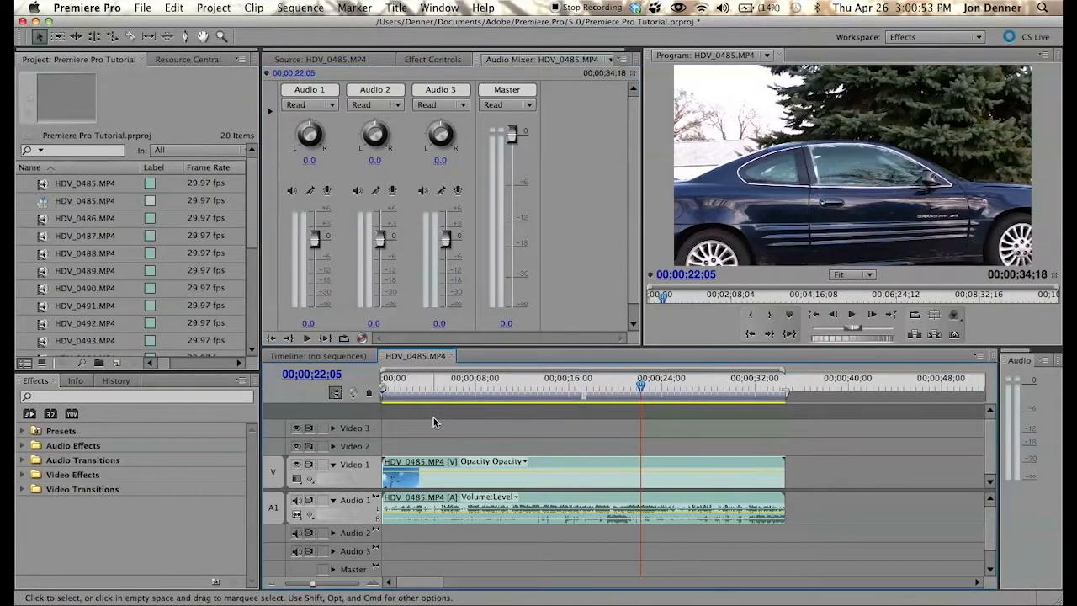